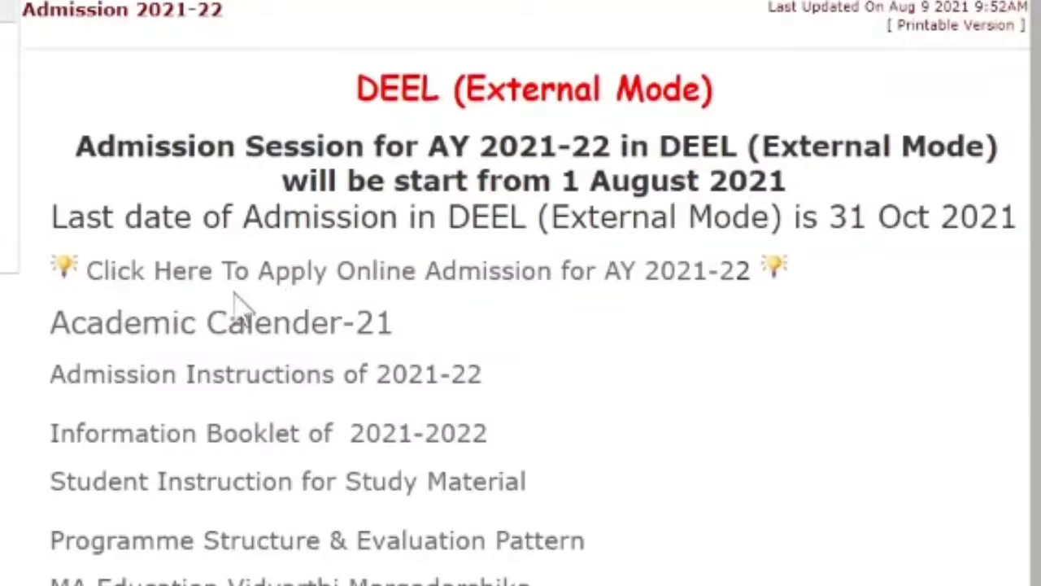
# Go from the university website to the AY 2021-22 online application portal
pyautogui.click(437, 272)
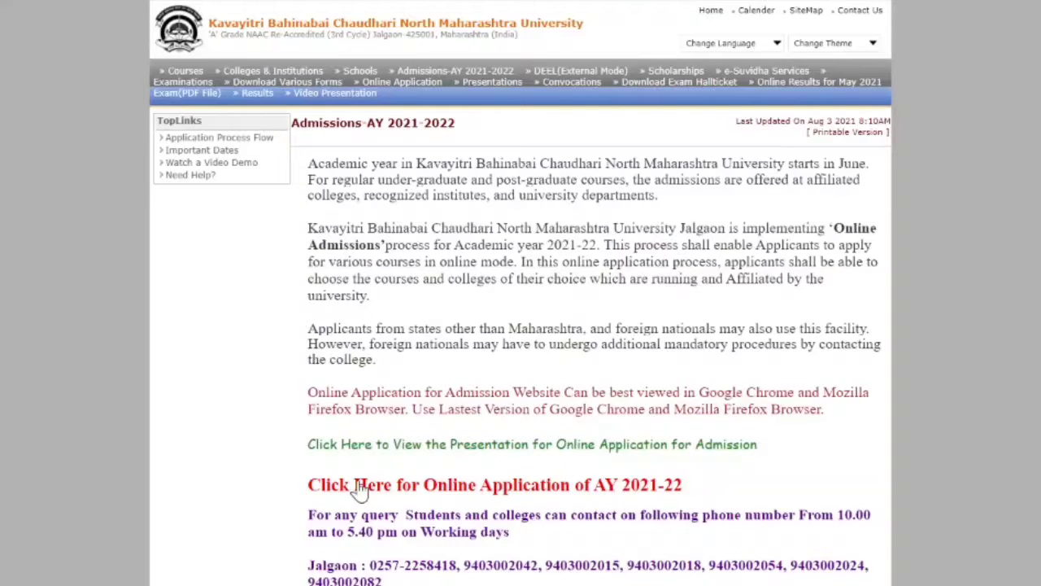
pyautogui.click(361, 487)
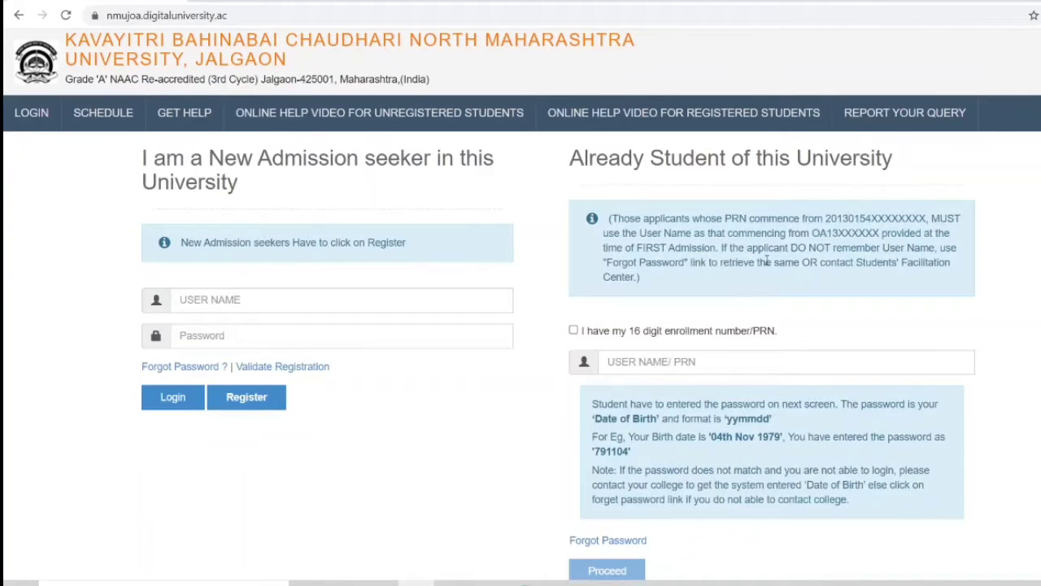
pyautogui.click(573, 332)
pyautogui.click(633, 361)
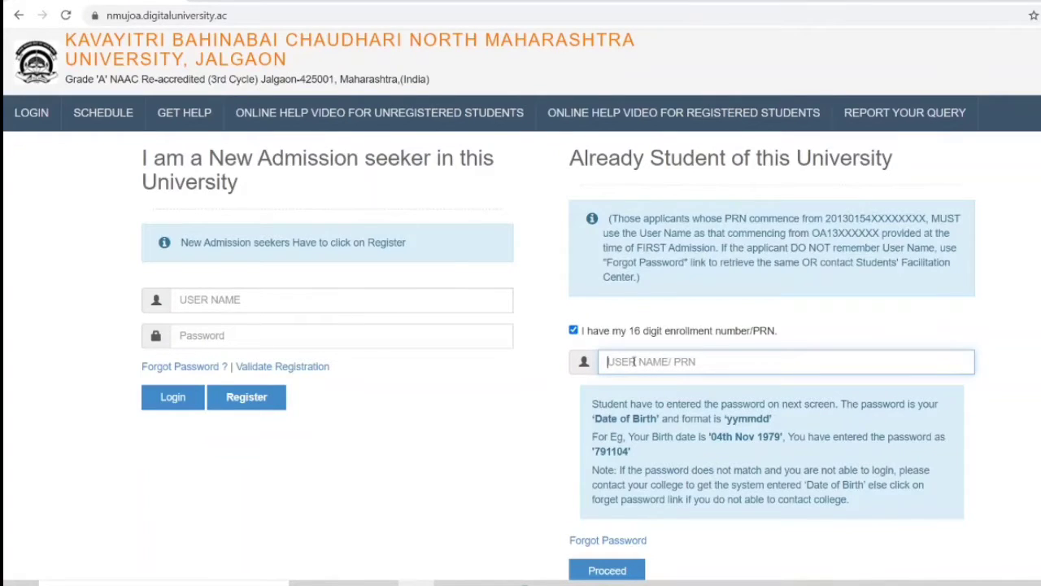
pyautogui.press('Return')
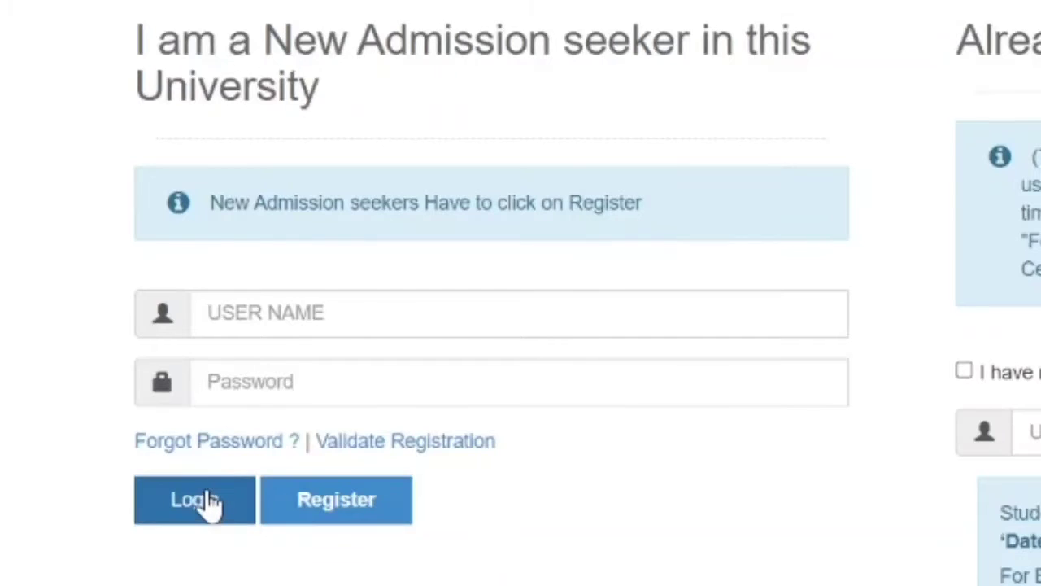
# Start a new admission-seeker registration and fill in the first name and email fields
pyautogui.click(340, 512)
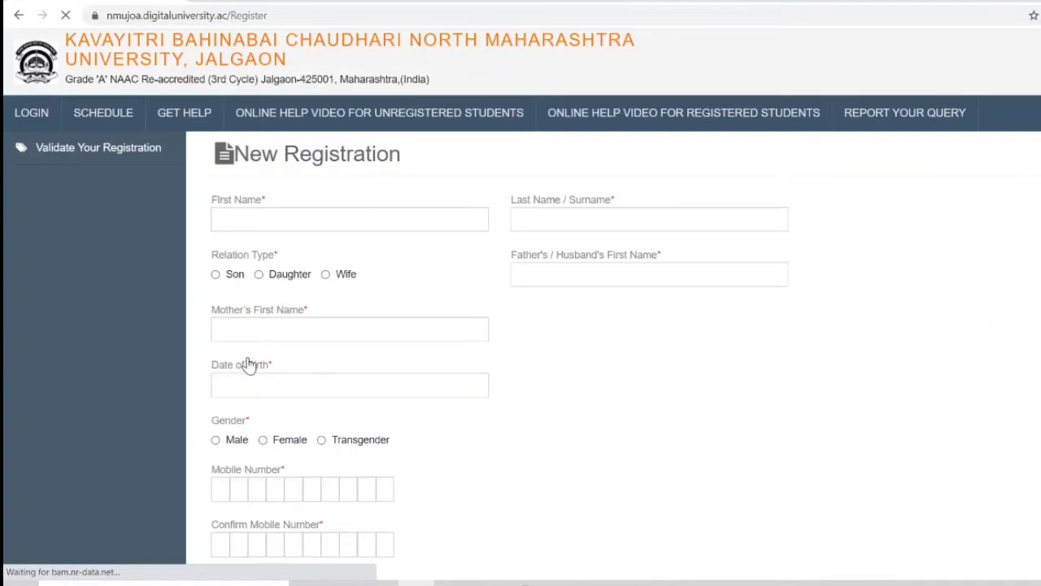
pyautogui.click(229, 216)
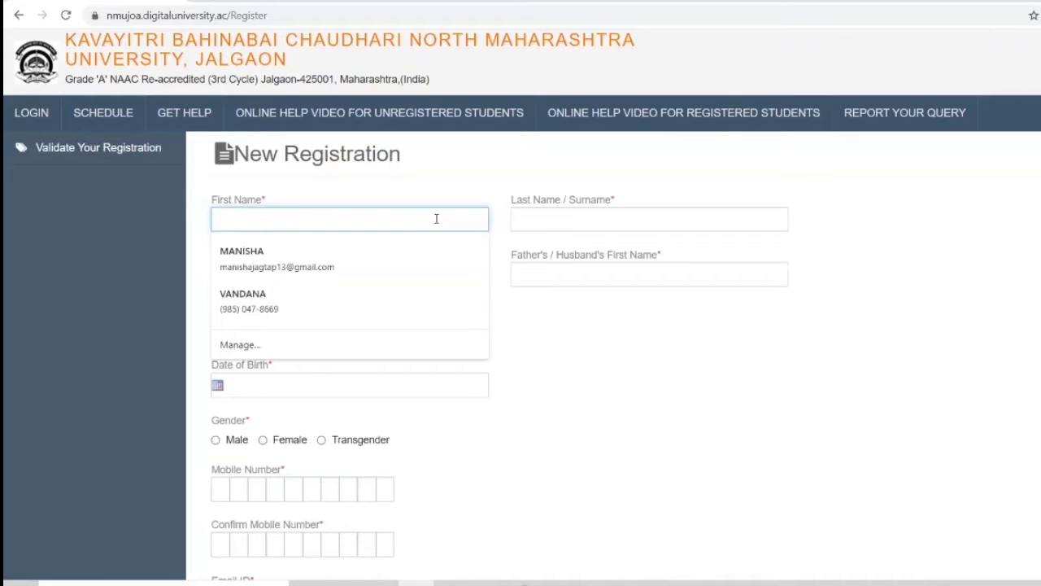
pyautogui.click(603, 386)
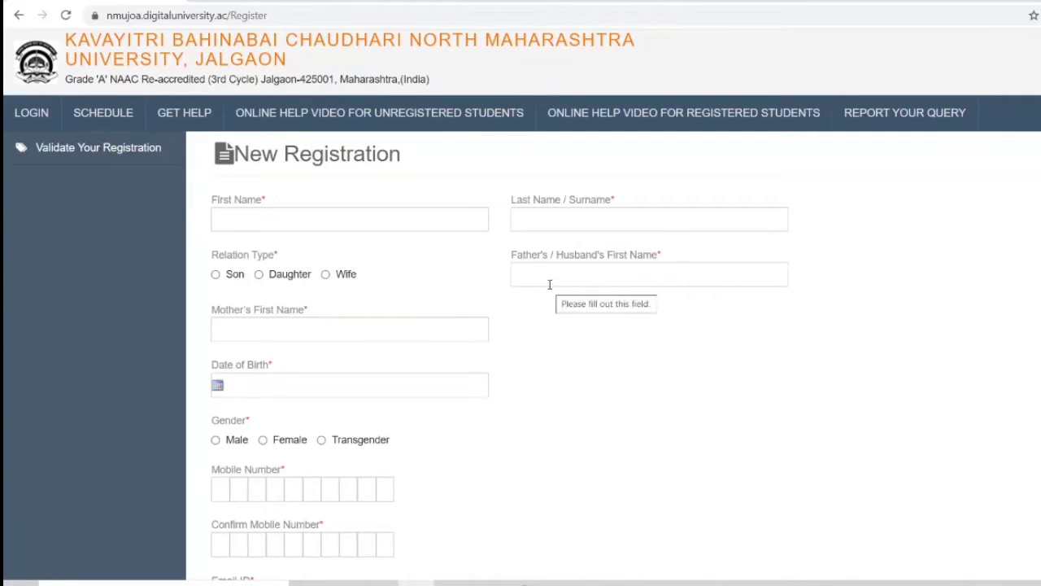
pyautogui.scroll(-3, 537, 305)
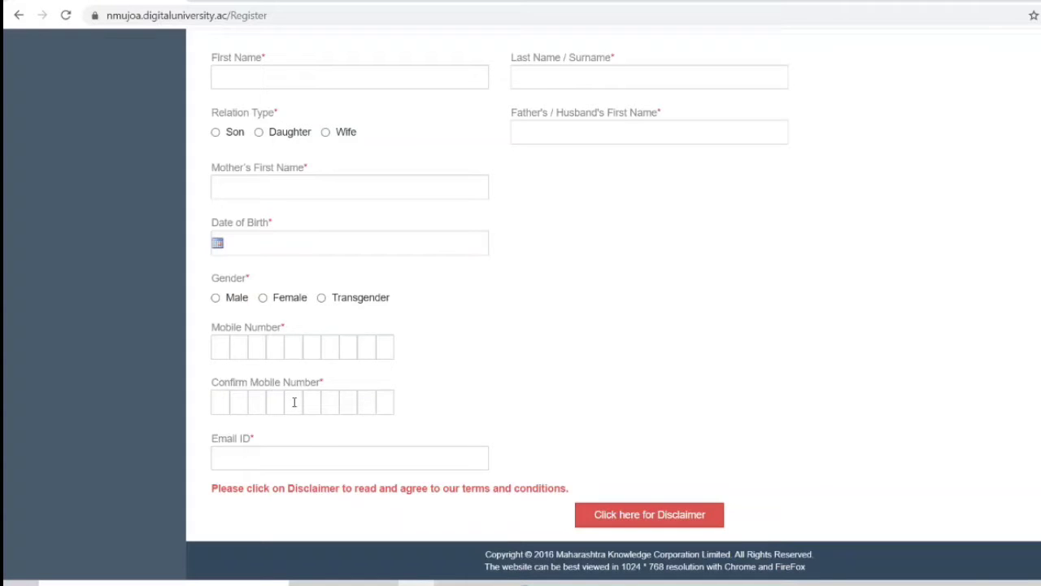
pyautogui.click(235, 459)
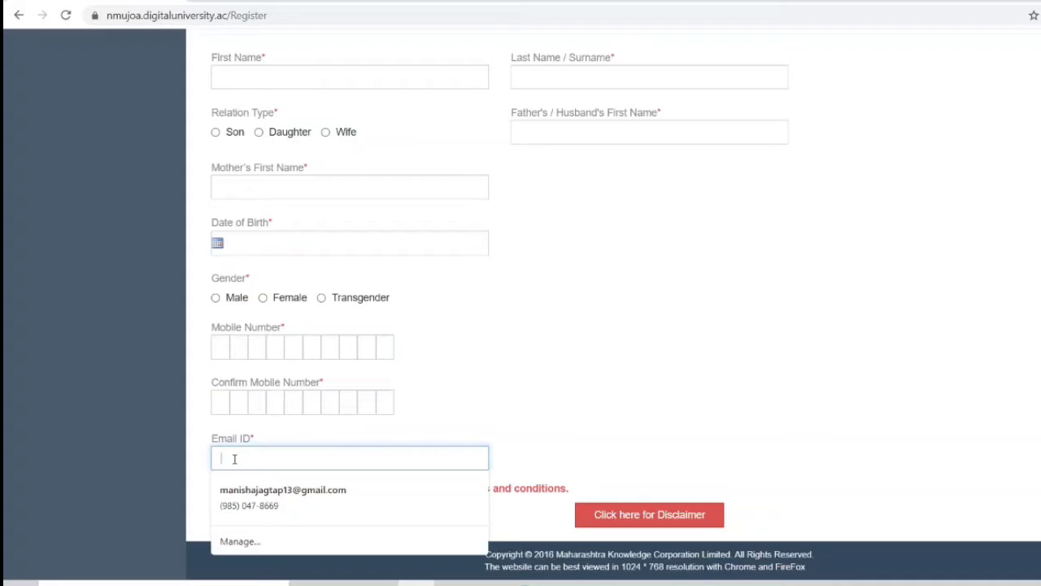
pyautogui.click(644, 402)
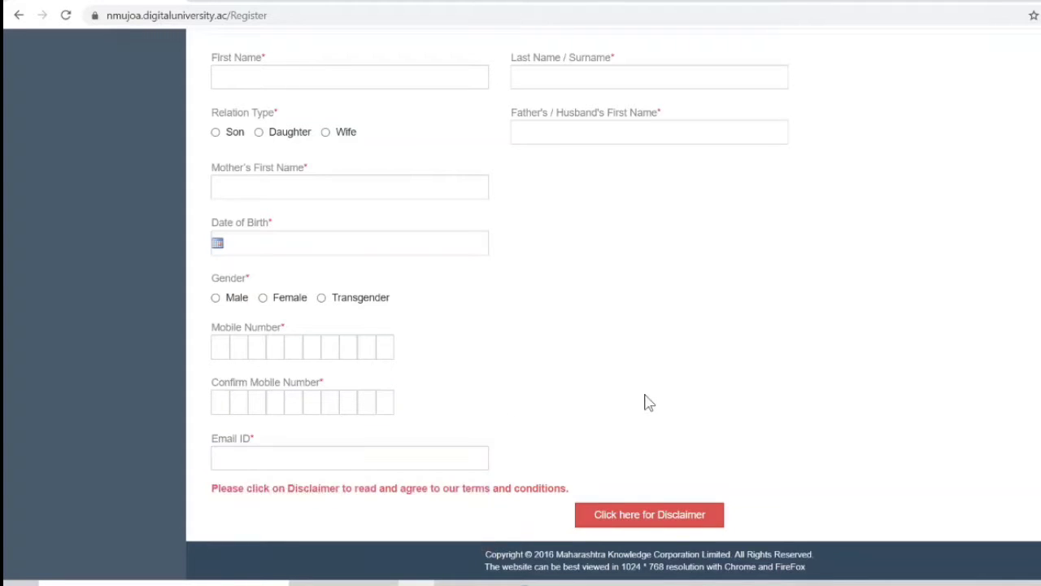
# Confirm the prospectus and admission rules were read and agree to the disclaimer
pyautogui.click(629, 520)
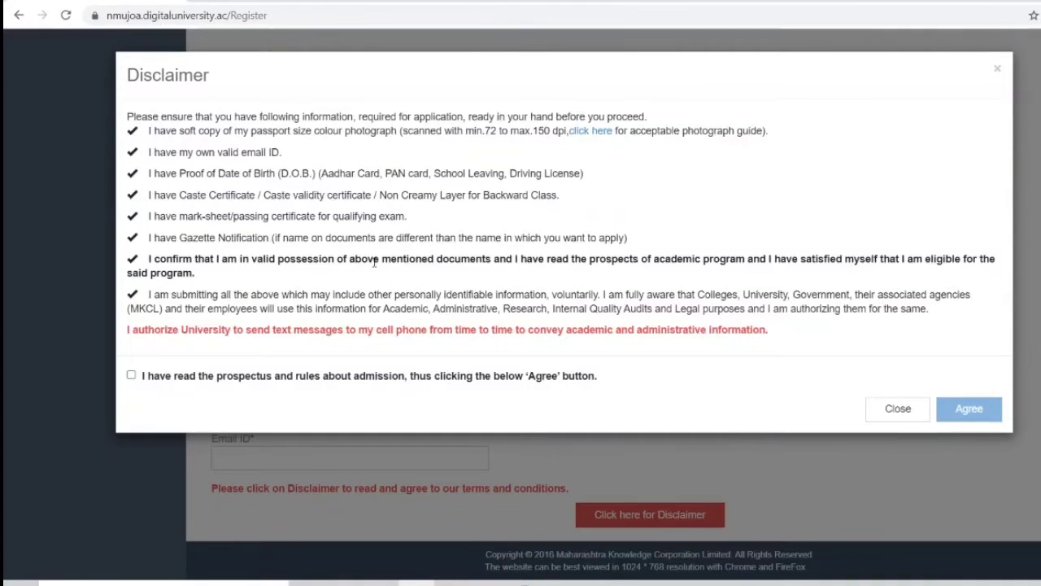
pyautogui.click(131, 376)
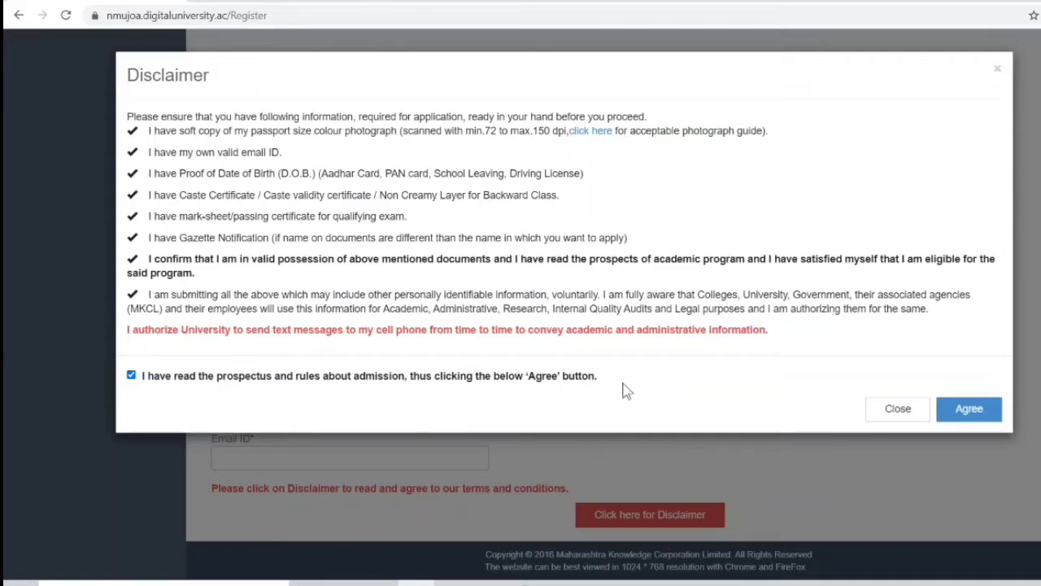
pyautogui.click(962, 416)
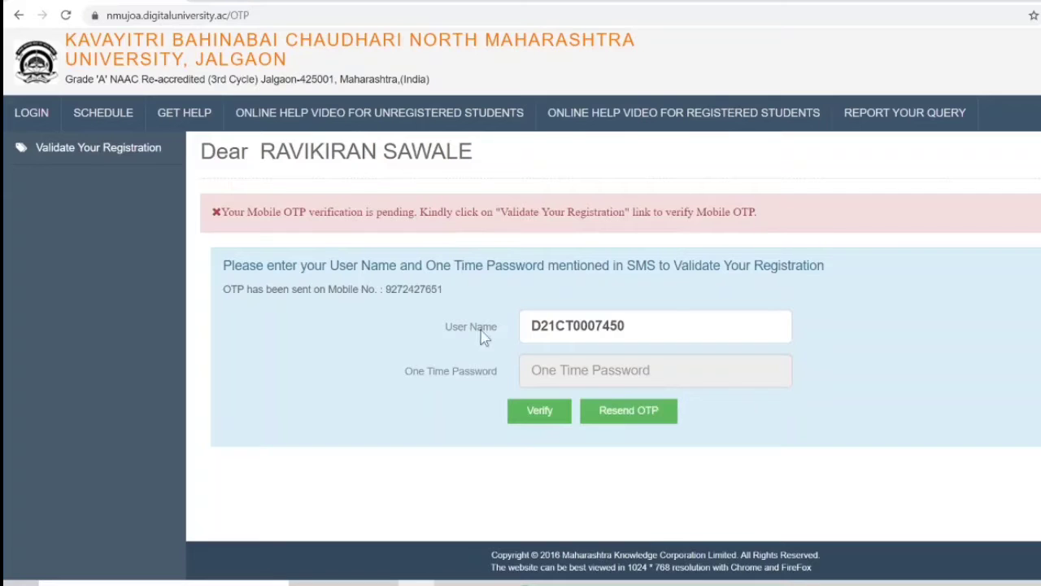
# Enter the one-time password received by SMS and verify the mobile number
pyautogui.click(539, 373)
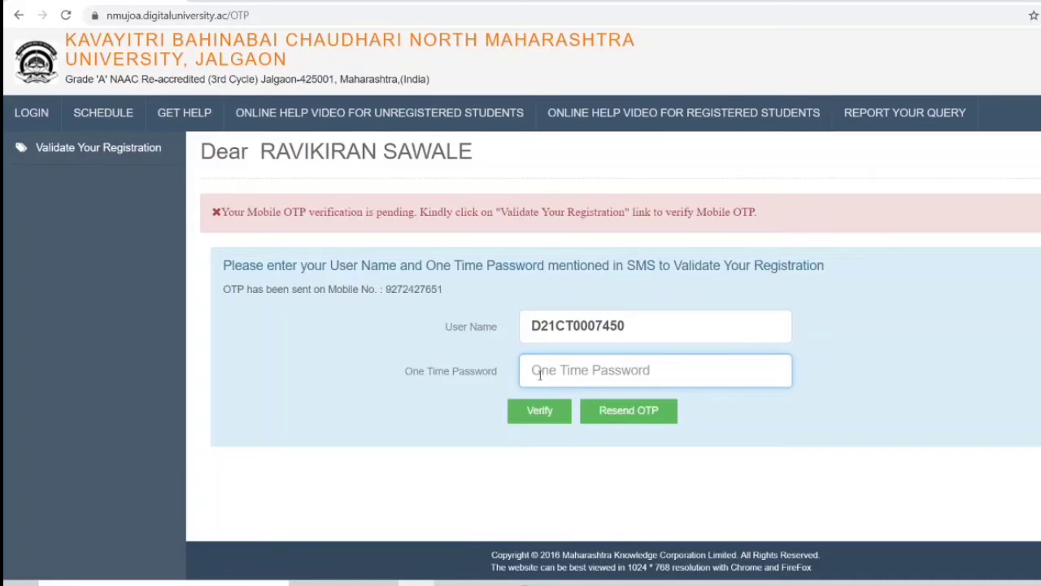
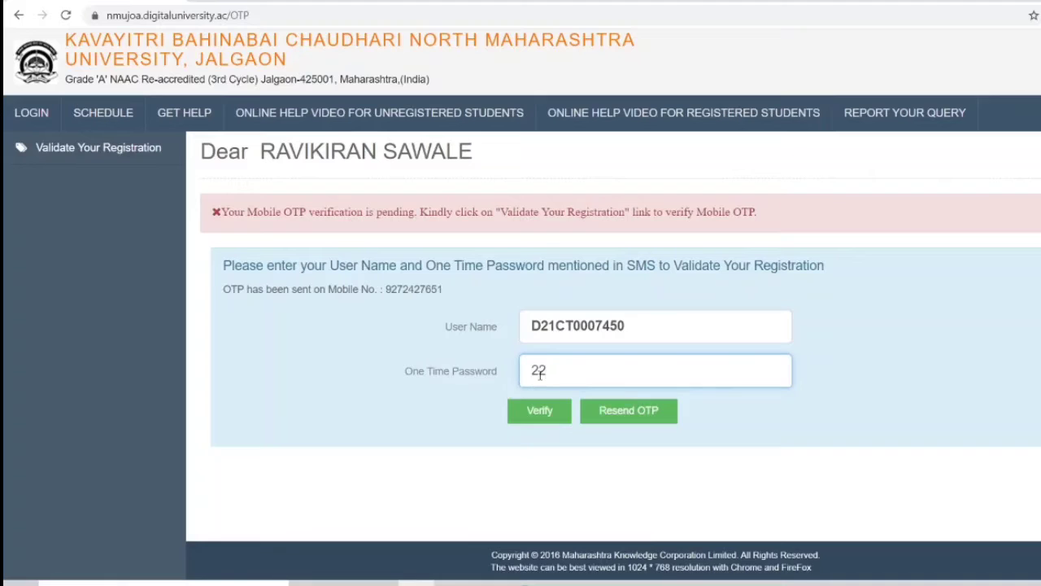
pyautogui.click(542, 416)
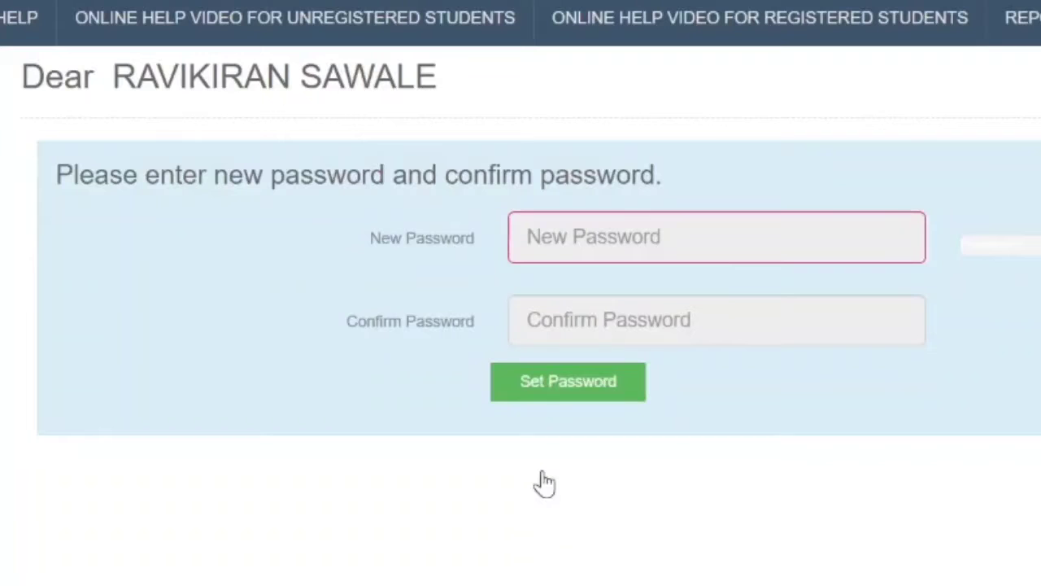
# Enter the chosen password in New Password and Confirm Password and save it
pyautogui.click(569, 237)
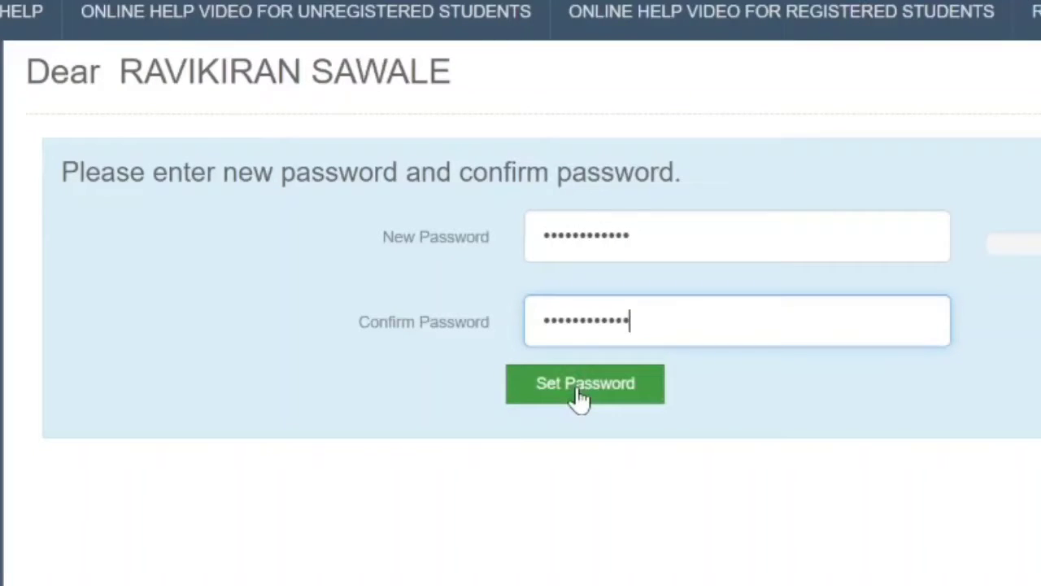
pyautogui.click(579, 395)
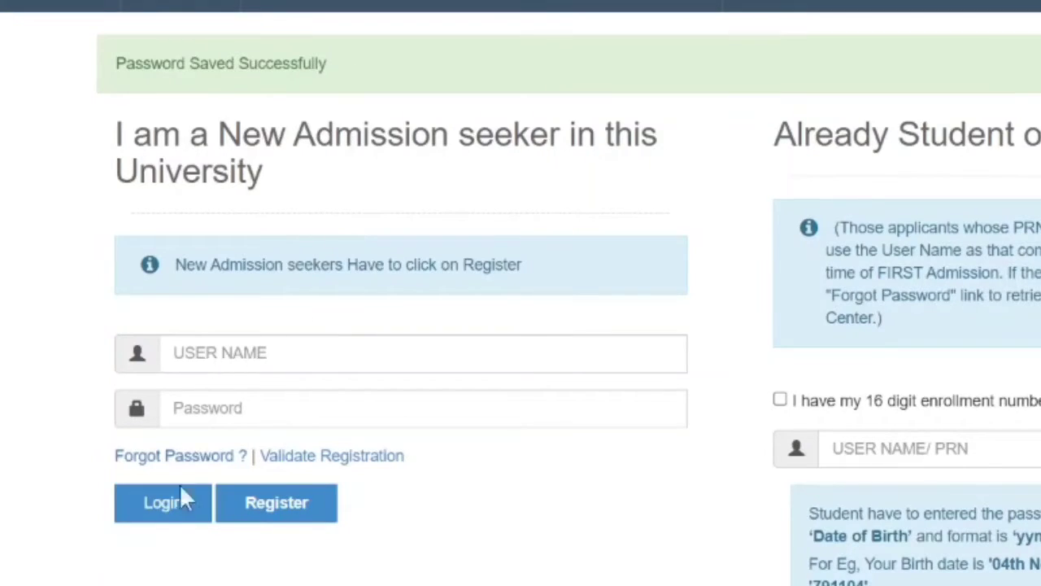
# Log in under New Admission seeker with the assigned username and account password
pyautogui.click(146, 515)
pyautogui.click(228, 355)
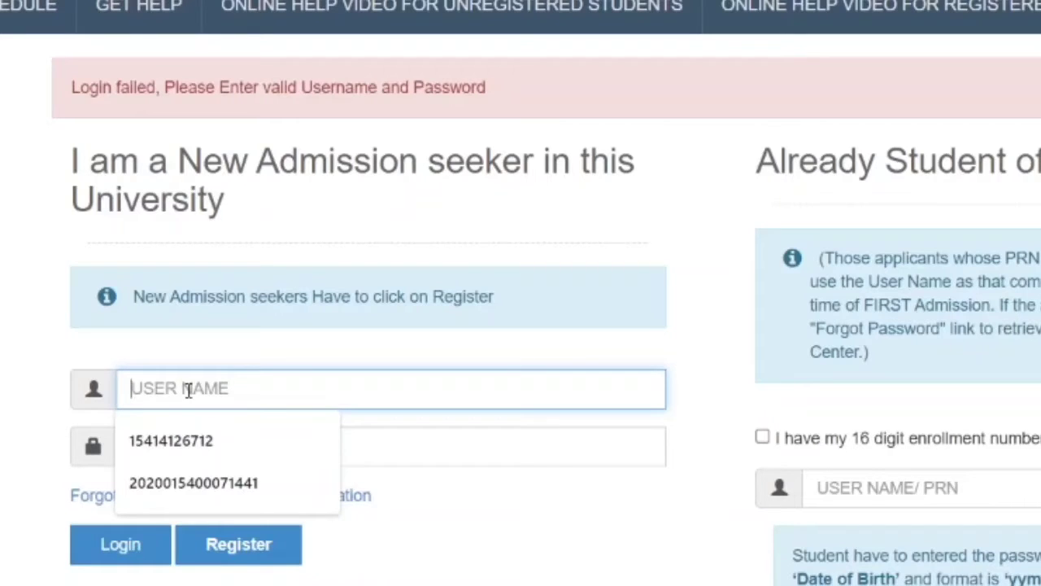
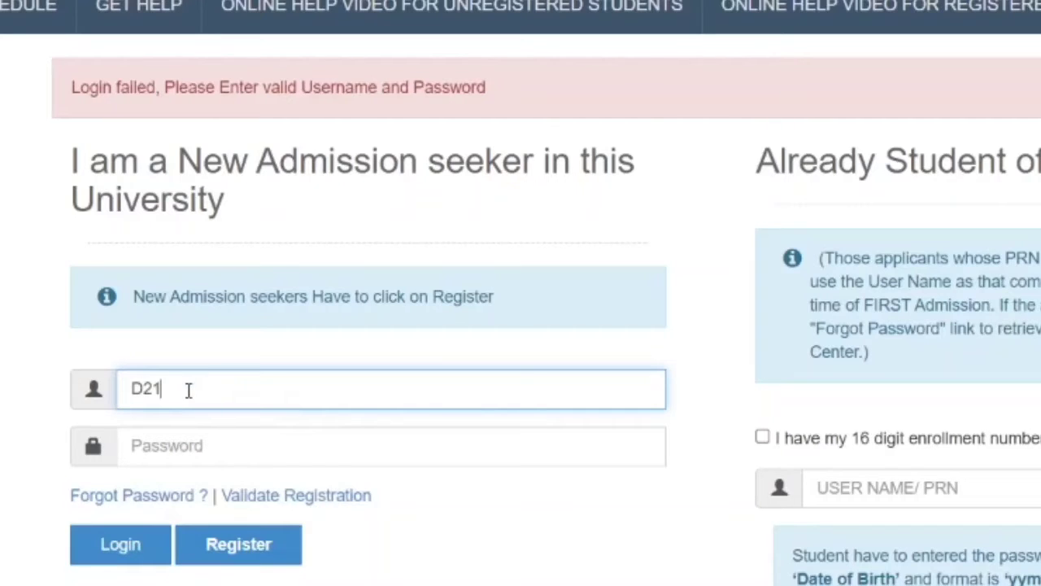
pyautogui.click(158, 447)
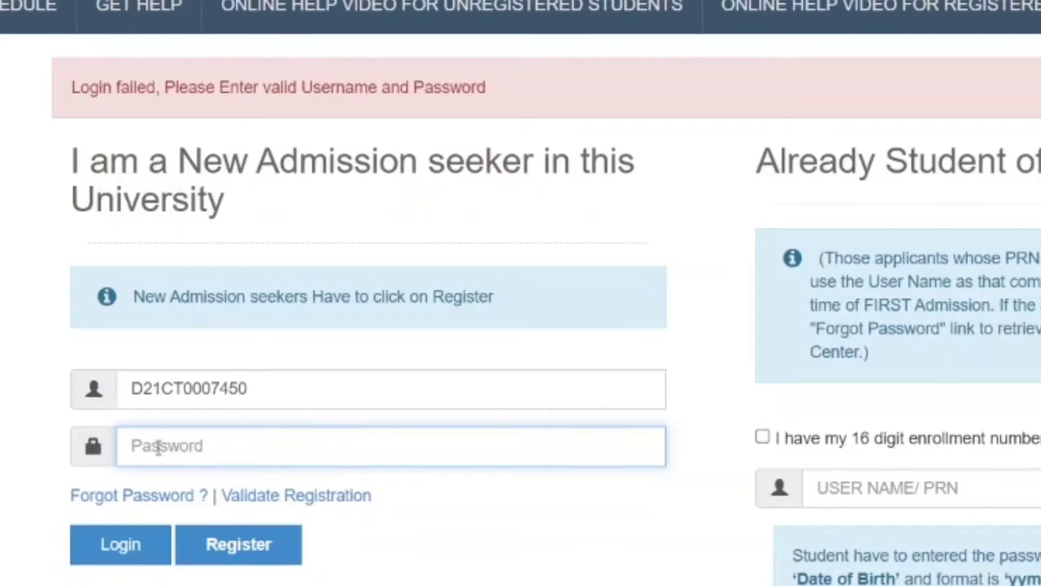
pyautogui.write('2•••••••••••')
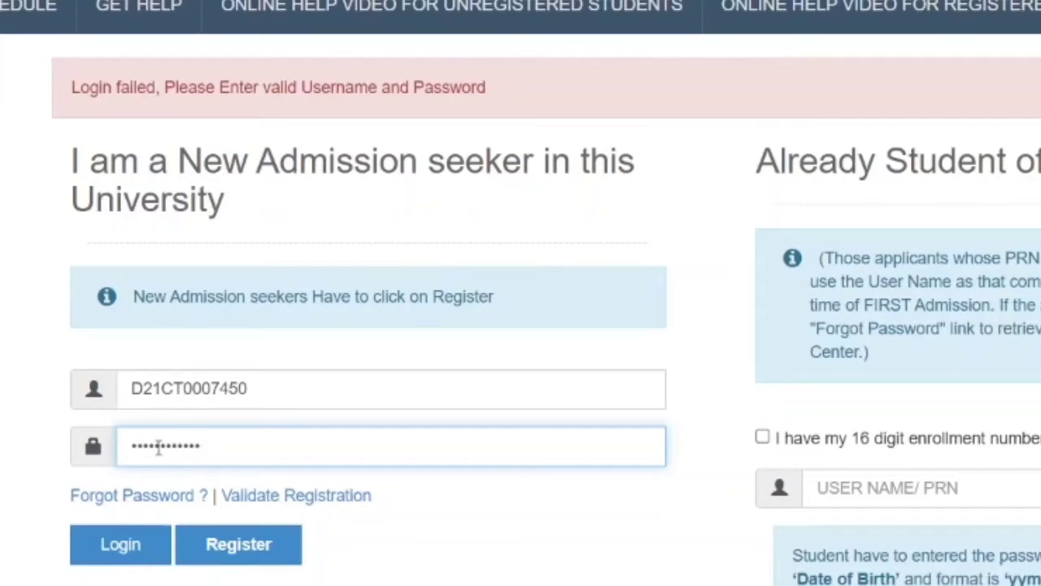
pyautogui.click(128, 553)
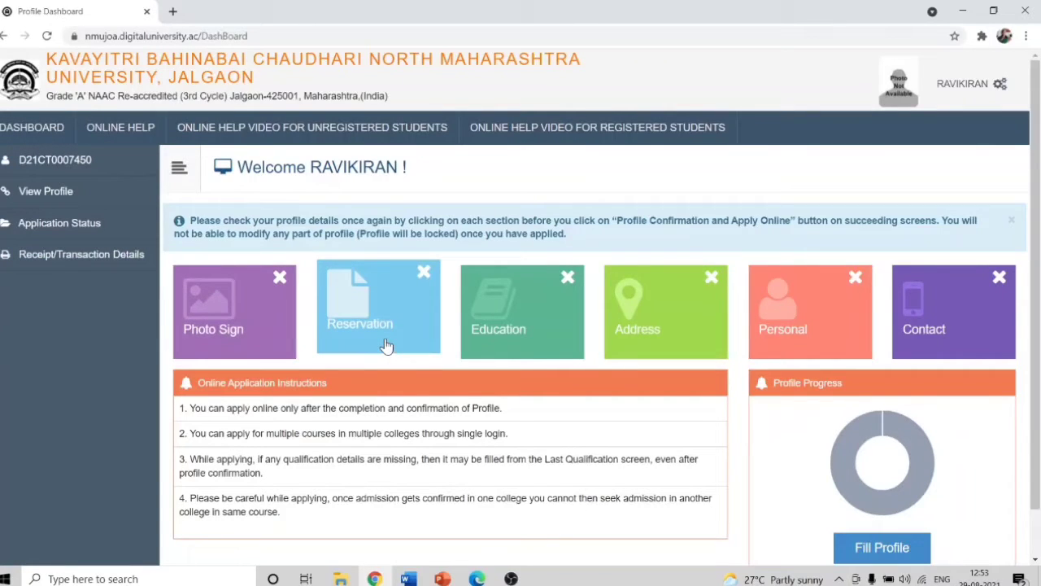
# Review the empty Education section and the Profile Summary, then return to the dashboard
pyautogui.click(537, 346)
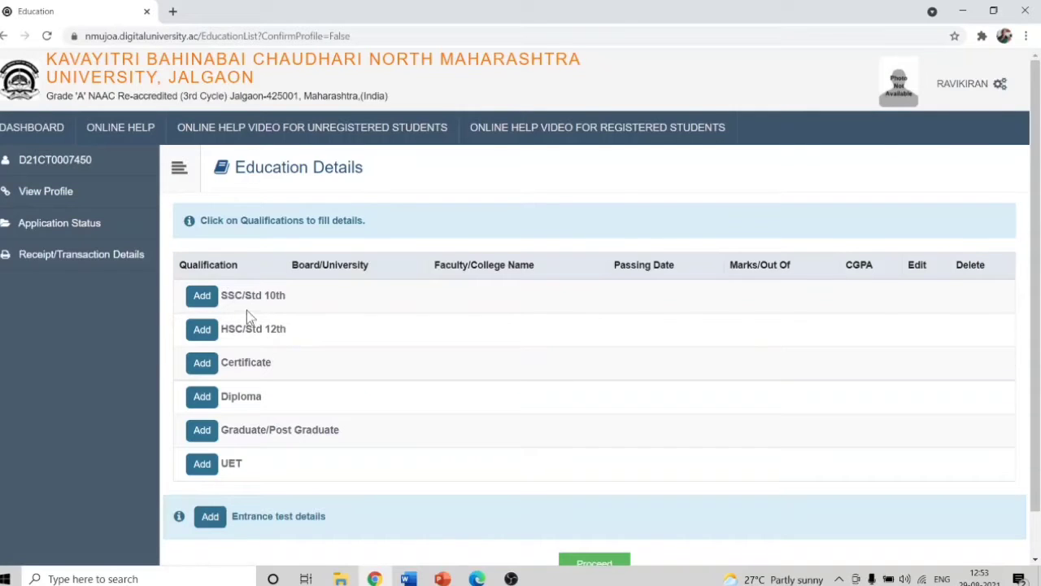
pyautogui.scroll(-1, 246, 298)
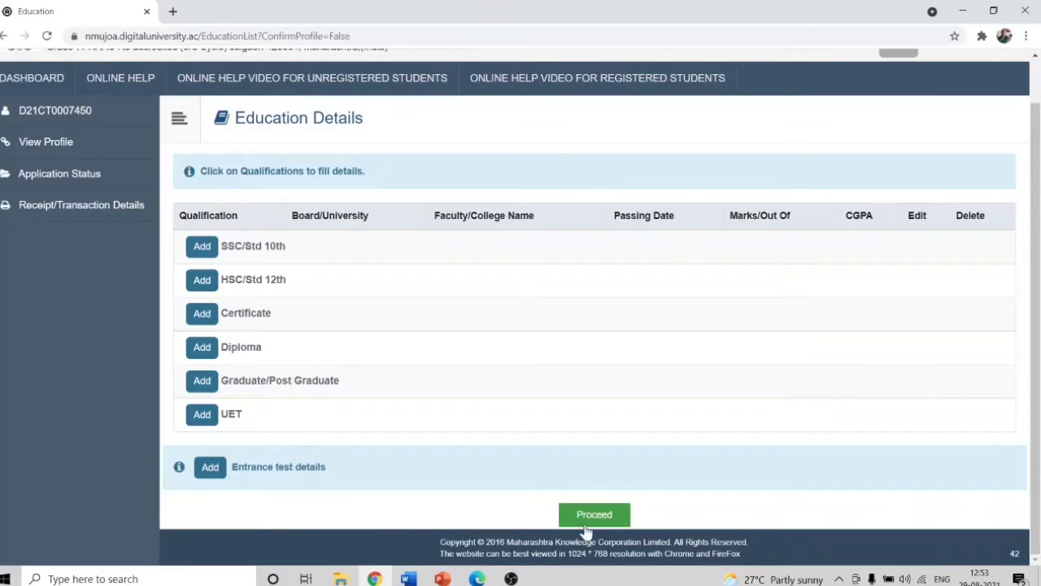
pyautogui.click(11, 143)
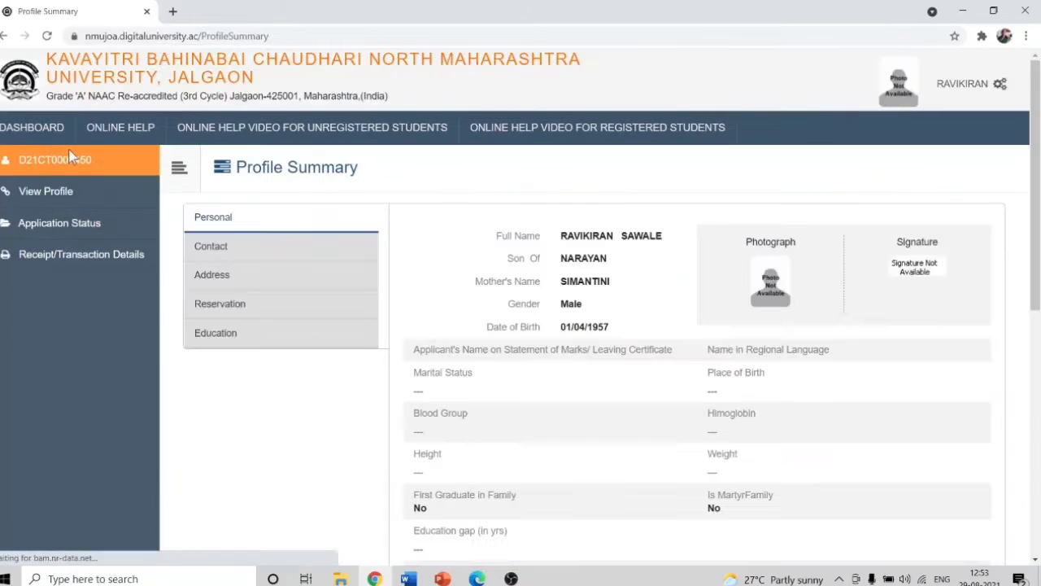
pyautogui.click(32, 127)
pyautogui.click(644, 349)
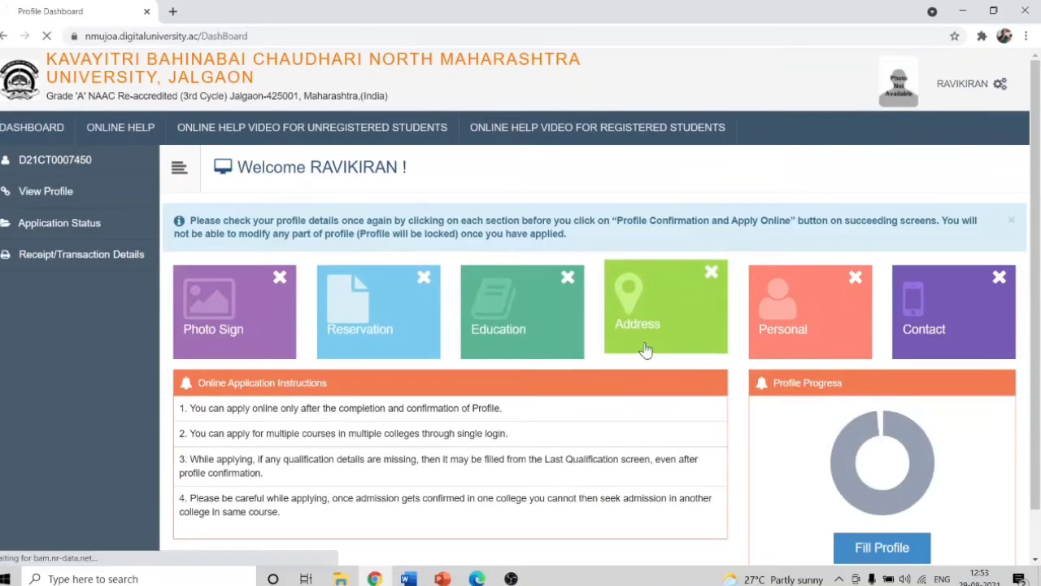
pyautogui.scroll(-3, 544, 289)
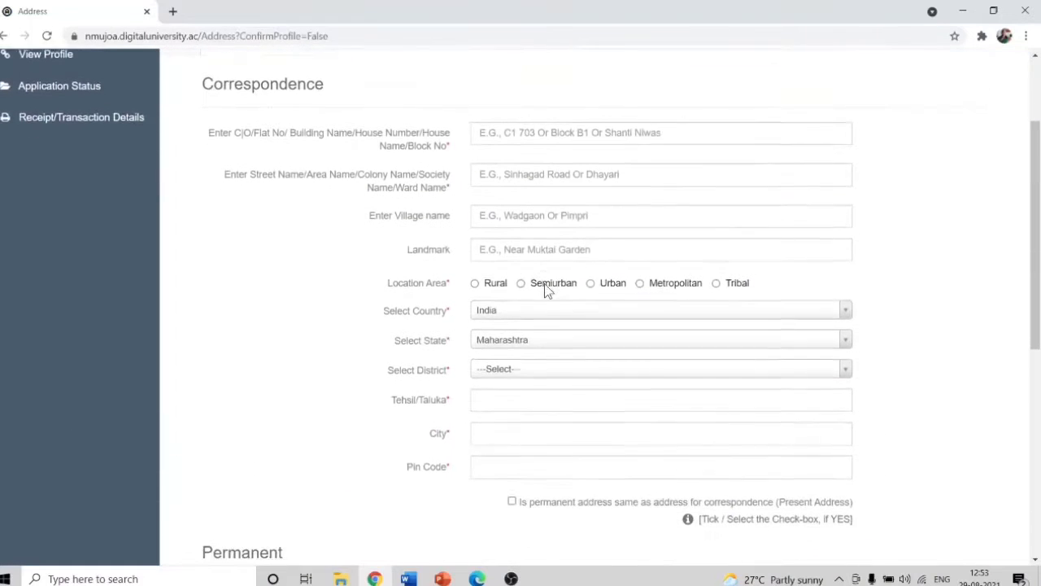
pyautogui.scroll(-4, 544, 284)
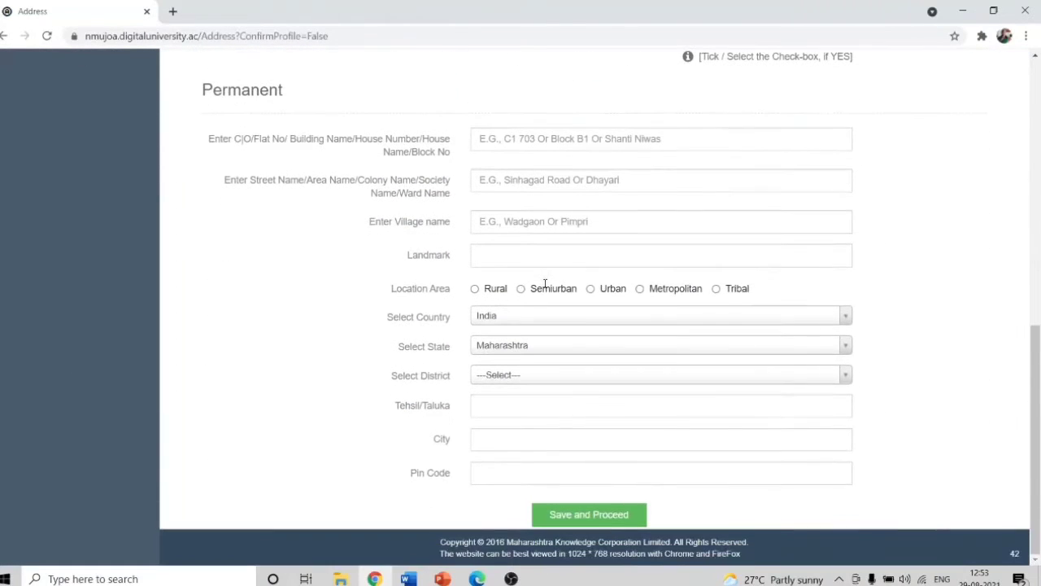
pyautogui.click(555, 518)
pyautogui.click(635, 113)
pyautogui.scroll(8, 118, 201)
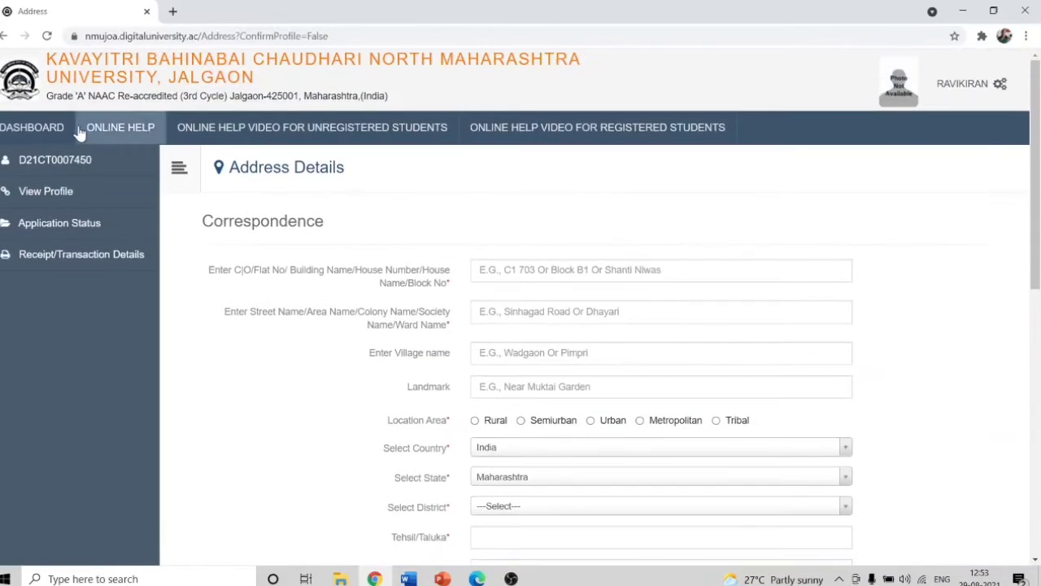
pyautogui.click(37, 128)
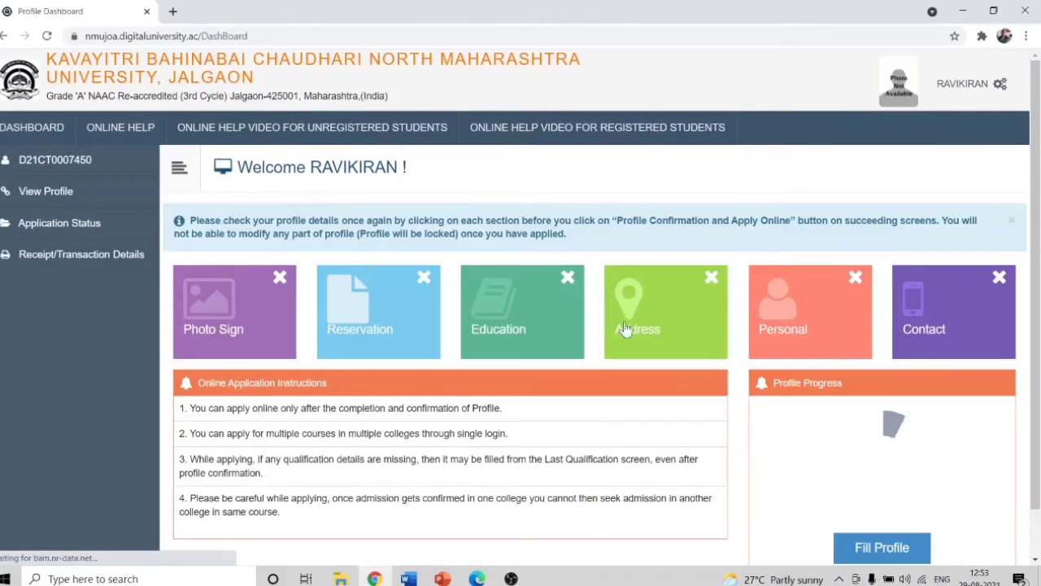
pyautogui.click(793, 332)
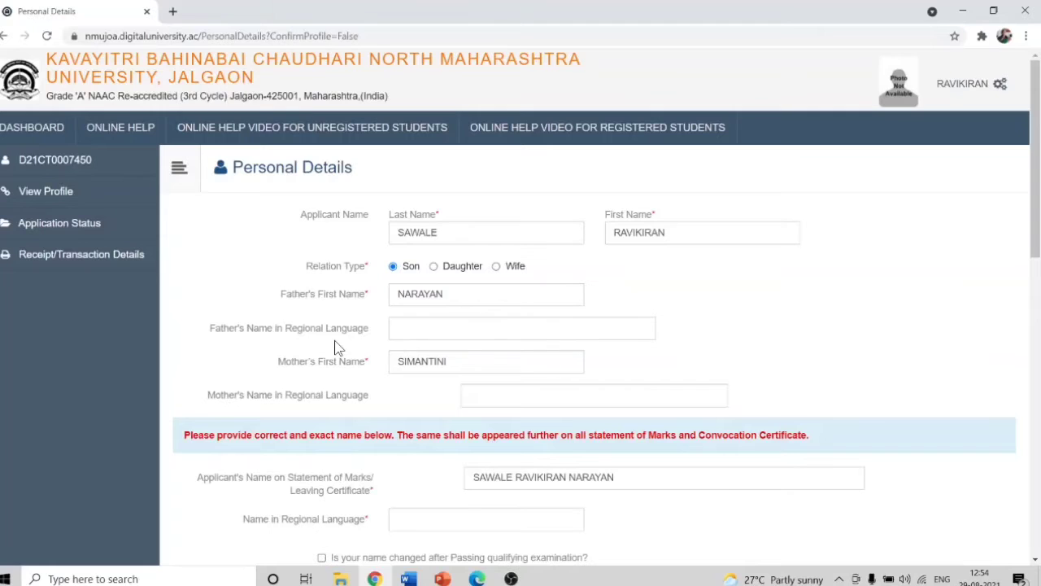
pyautogui.scroll(-3, 337, 347)
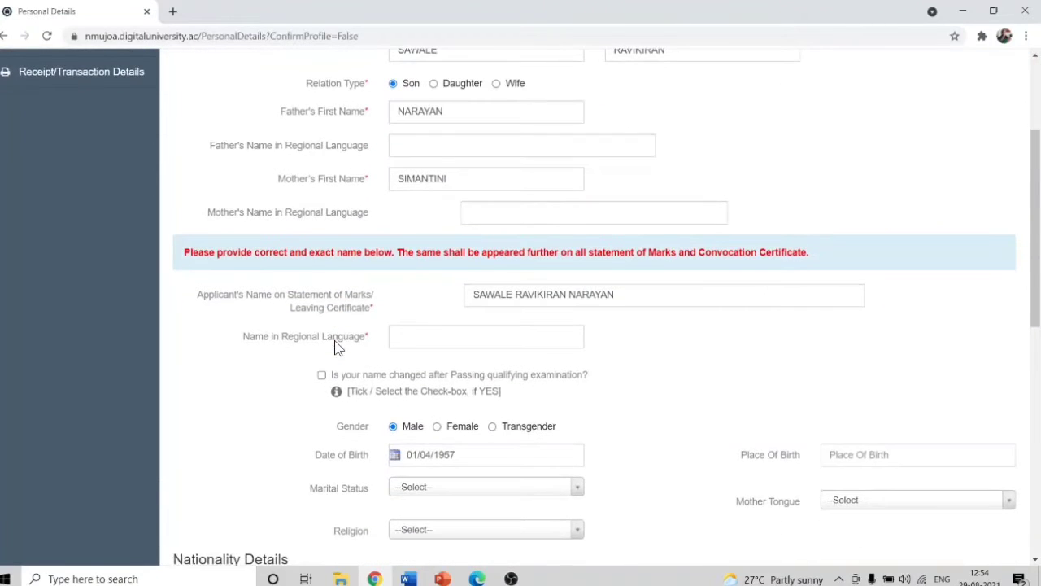
pyautogui.scroll(-1, 335, 342)
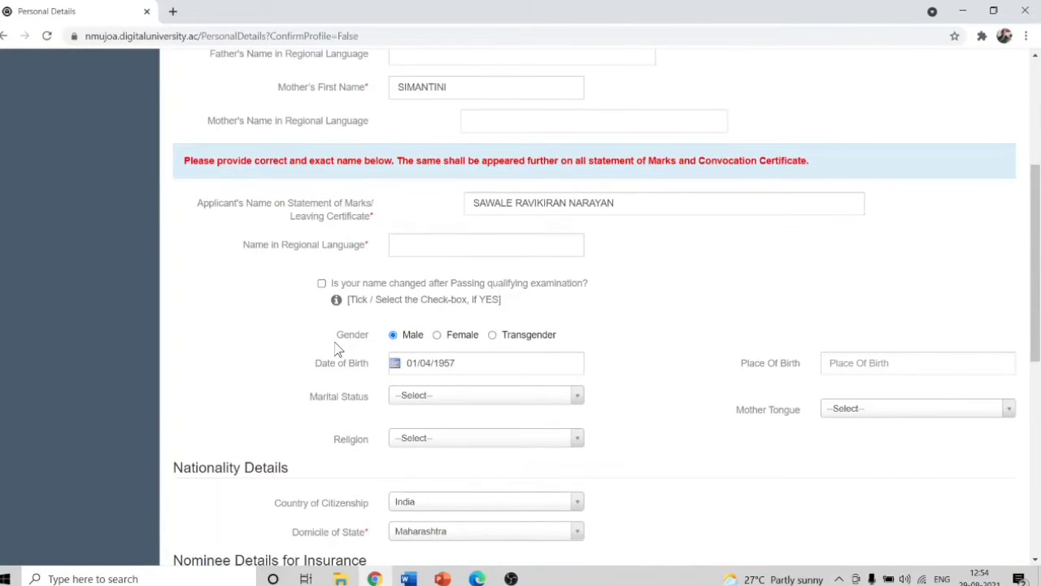
pyautogui.scroll(-2, 338, 348)
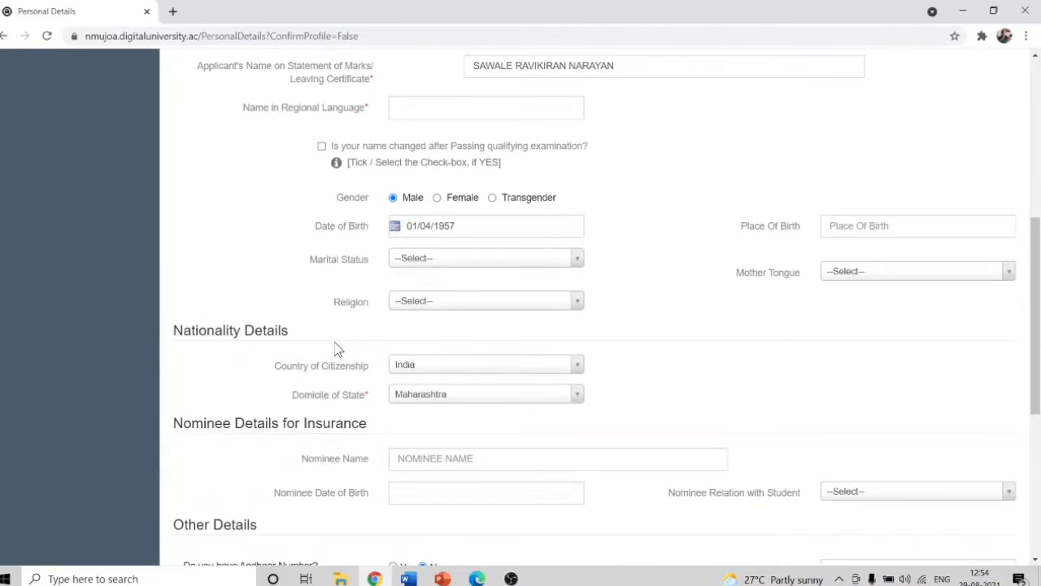
pyautogui.scroll(-4, 337, 348)
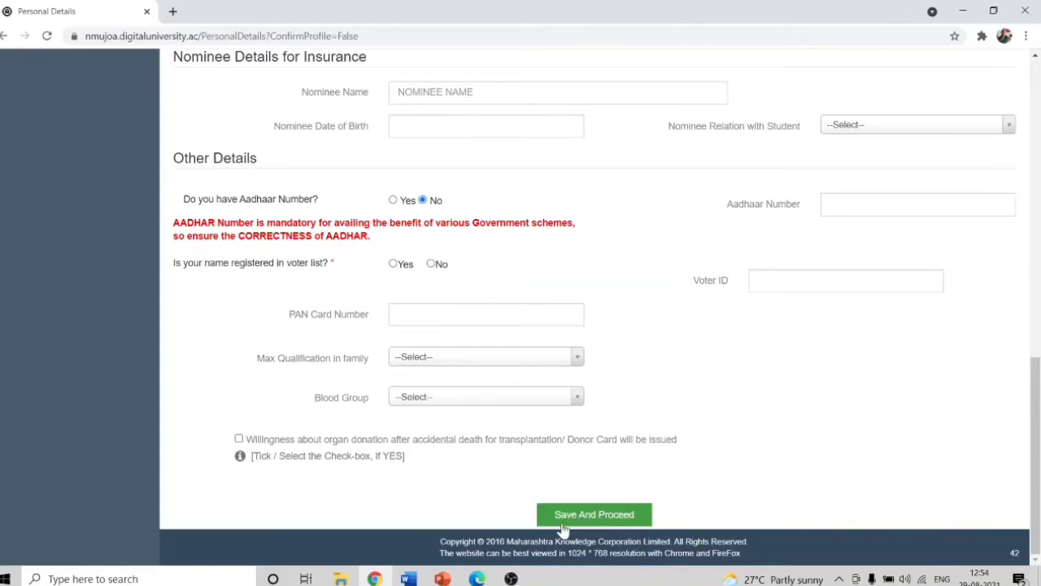
pyautogui.click(606, 516)
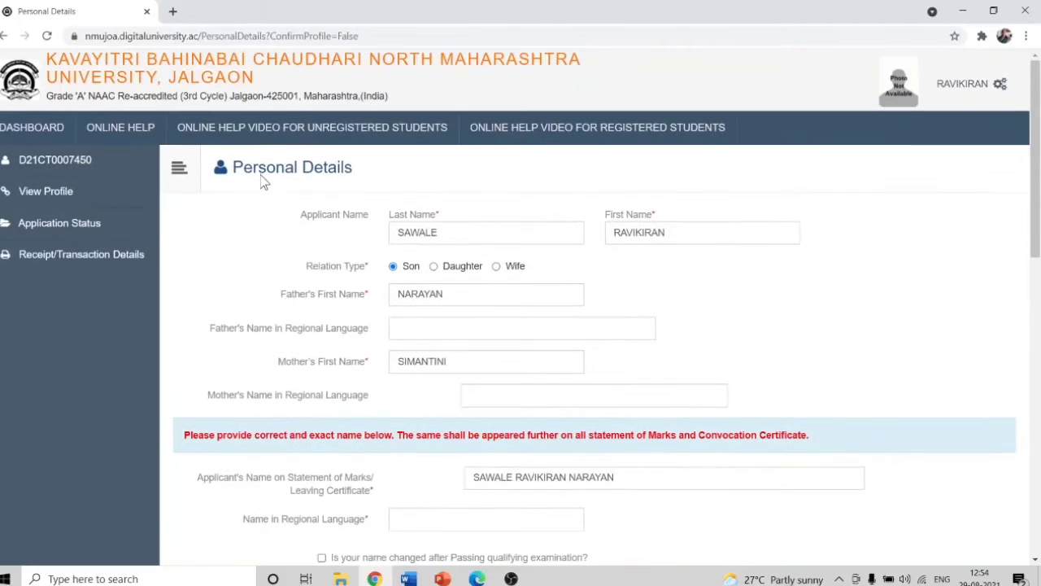
pyautogui.click(48, 128)
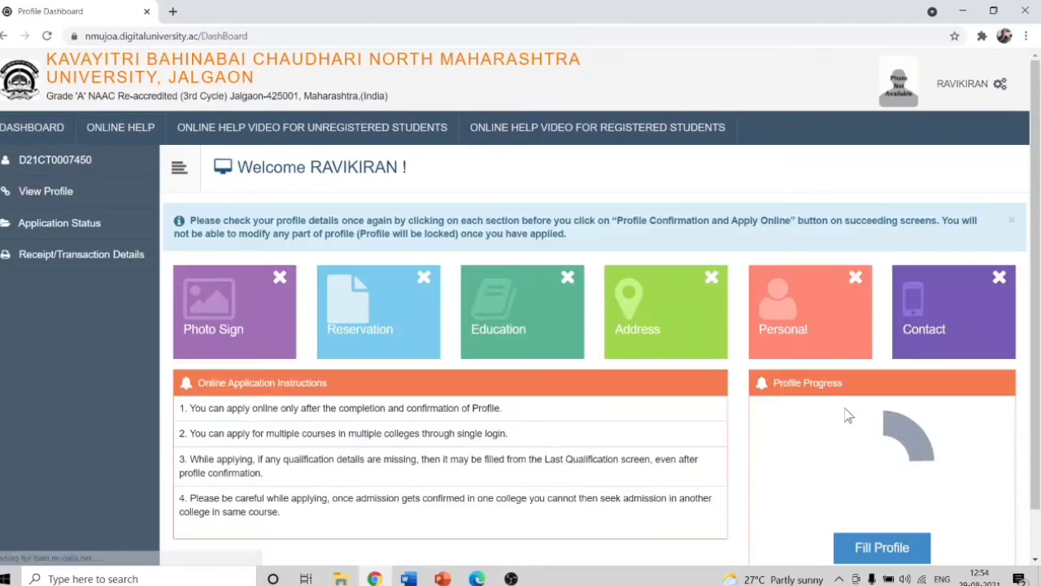
pyautogui.click(953, 322)
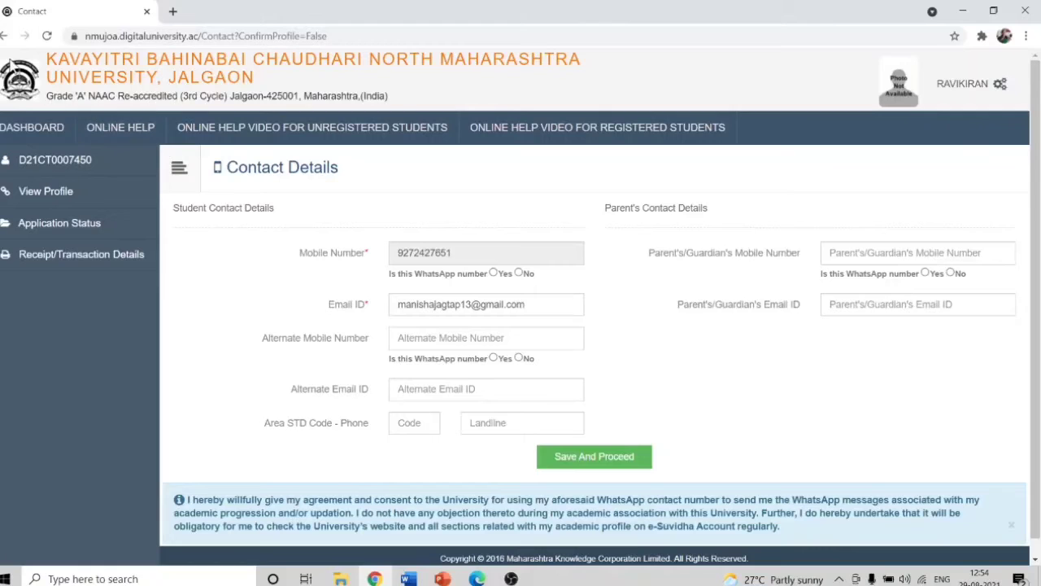
pyautogui.click(26, 124)
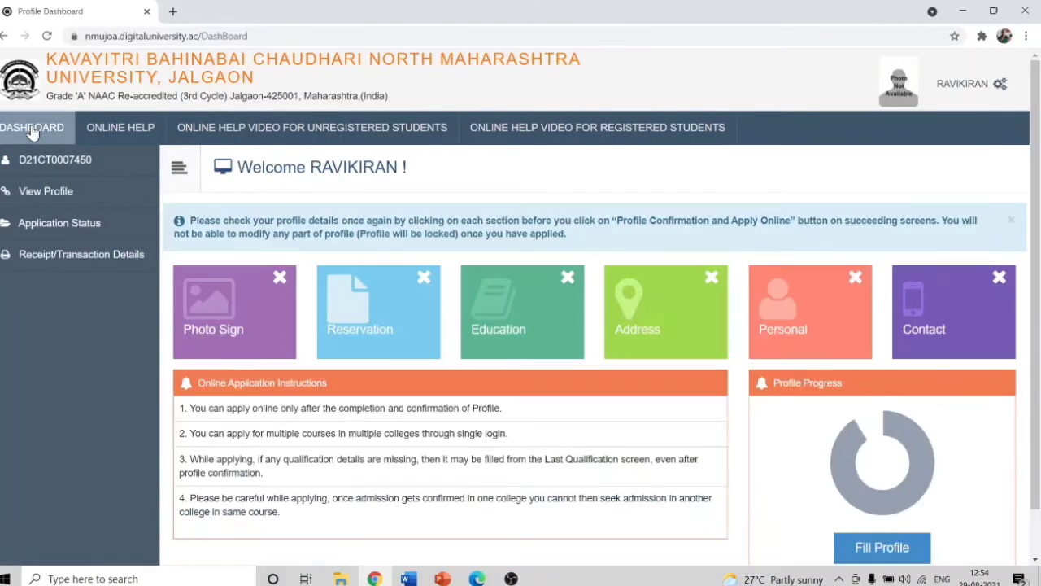
# Scroll down the login page to the Already Student of this University section
pyautogui.scroll(-1, 976, 398)
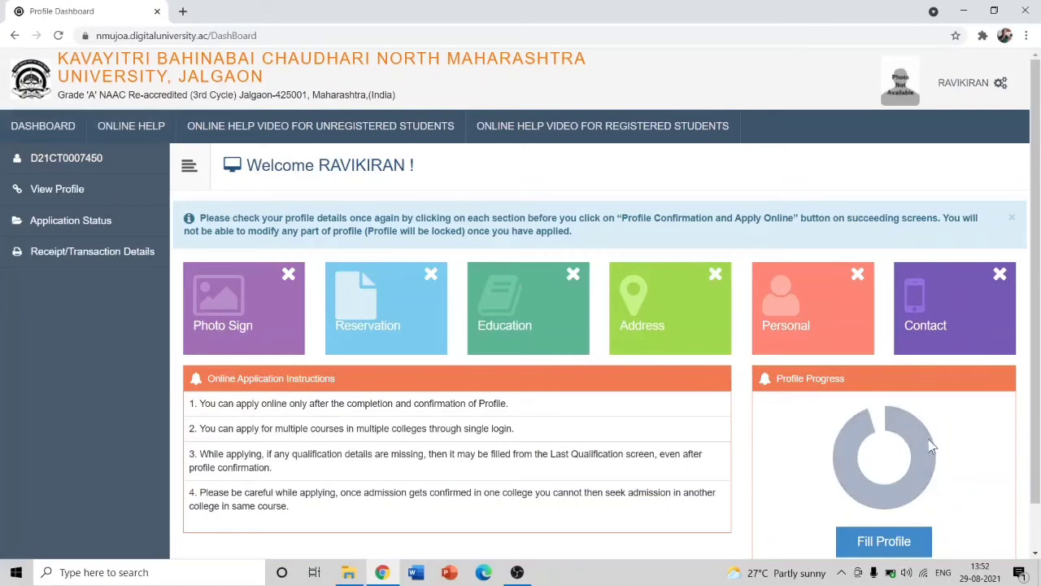
pyautogui.scroll(-1, 935, 431)
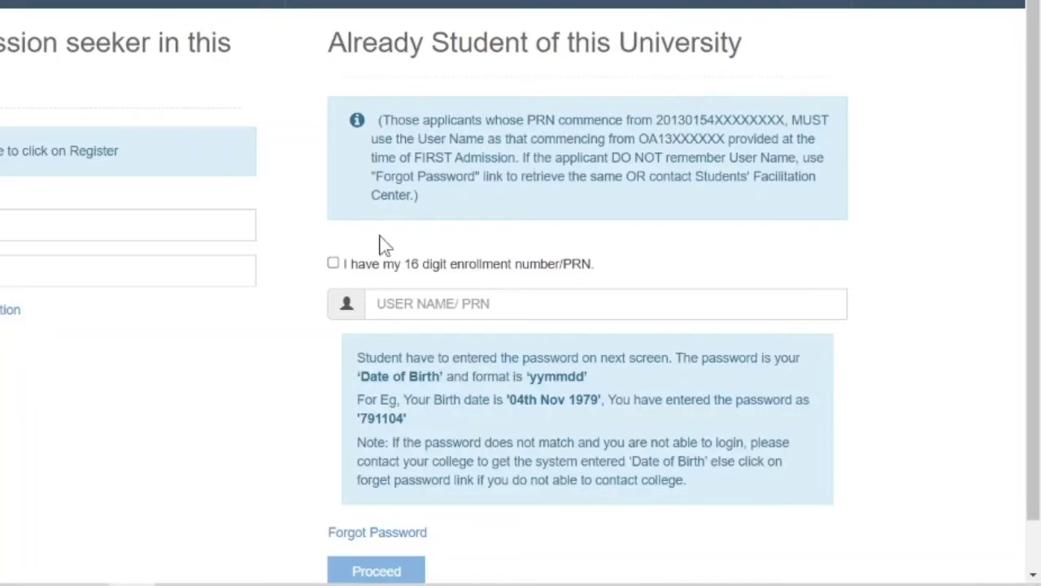
# Indicate a 16-digit enrollment number exists, fill in the saved number, and proceed
pyautogui.click(333, 265)
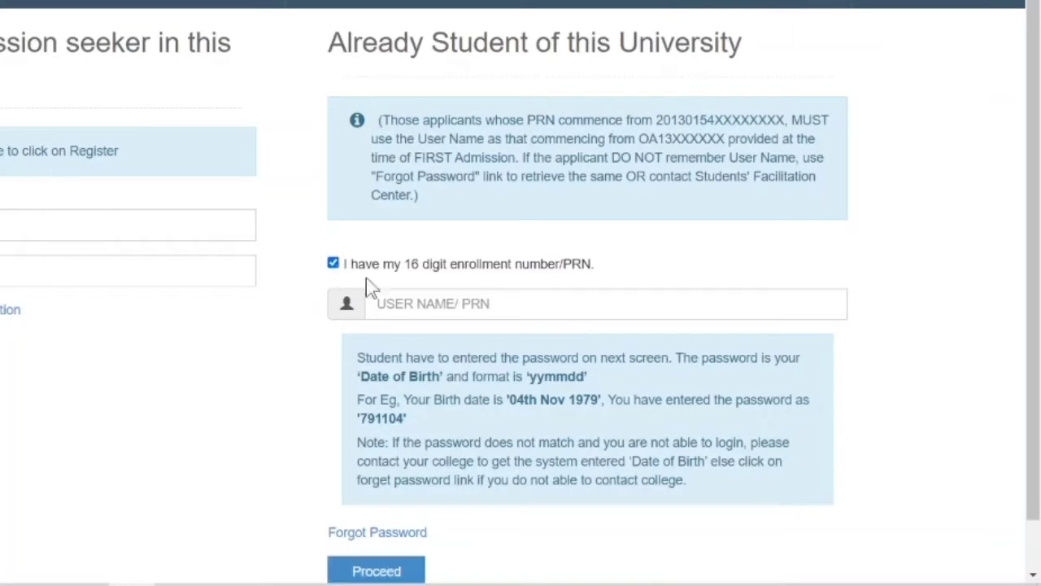
pyautogui.click(387, 299)
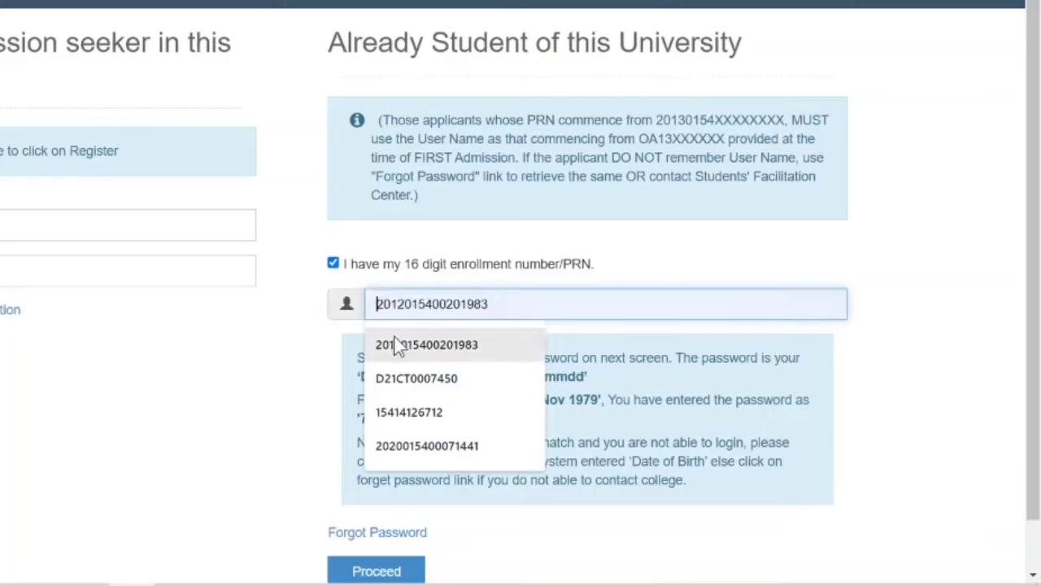
pyautogui.click(398, 345)
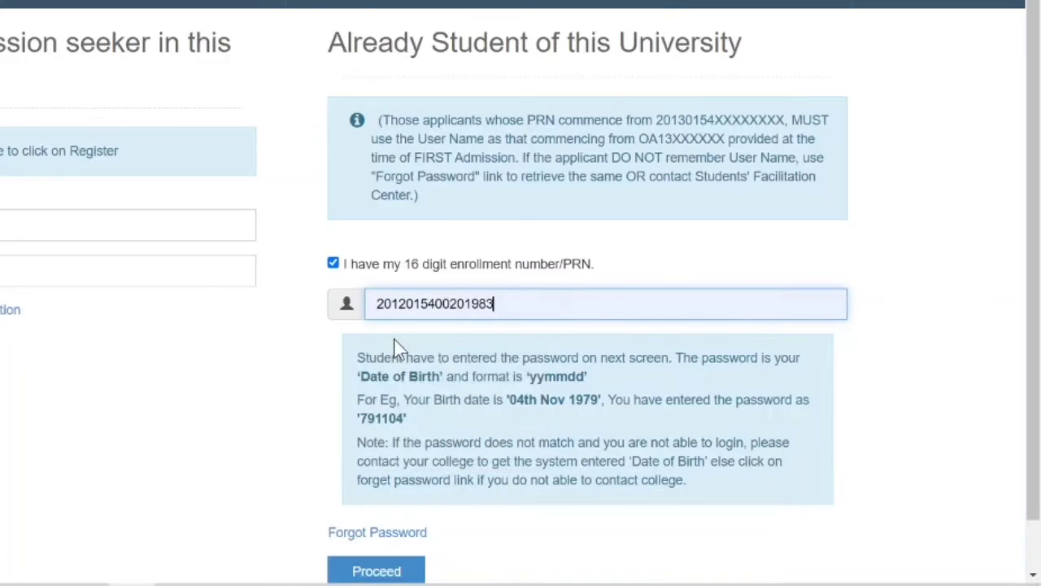
pyautogui.scroll(-1, 400, 375)
pyautogui.click(374, 517)
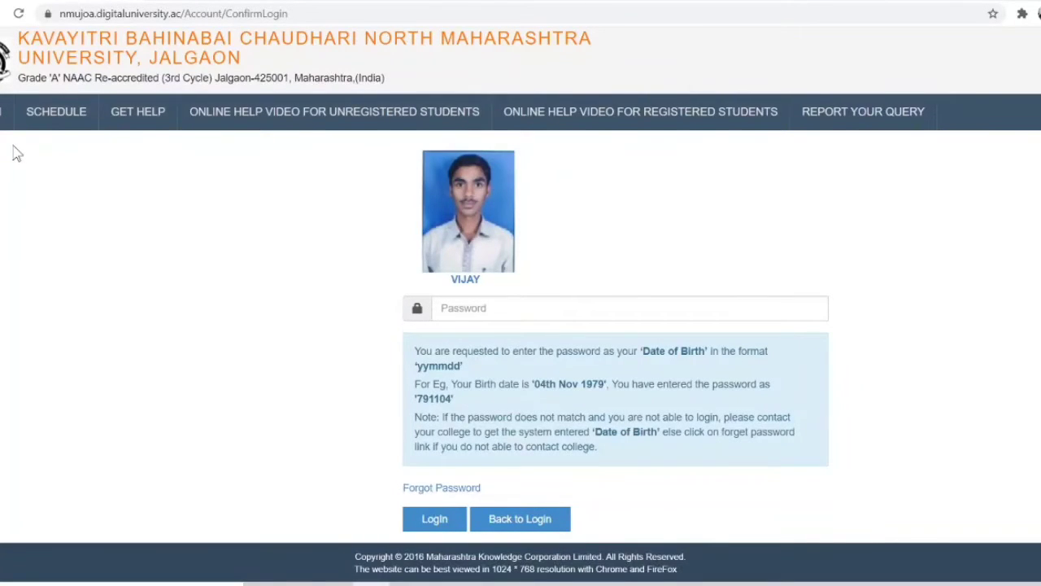
# Log in with the date-of-birth password in yymmdd format
pyautogui.click(454, 314)
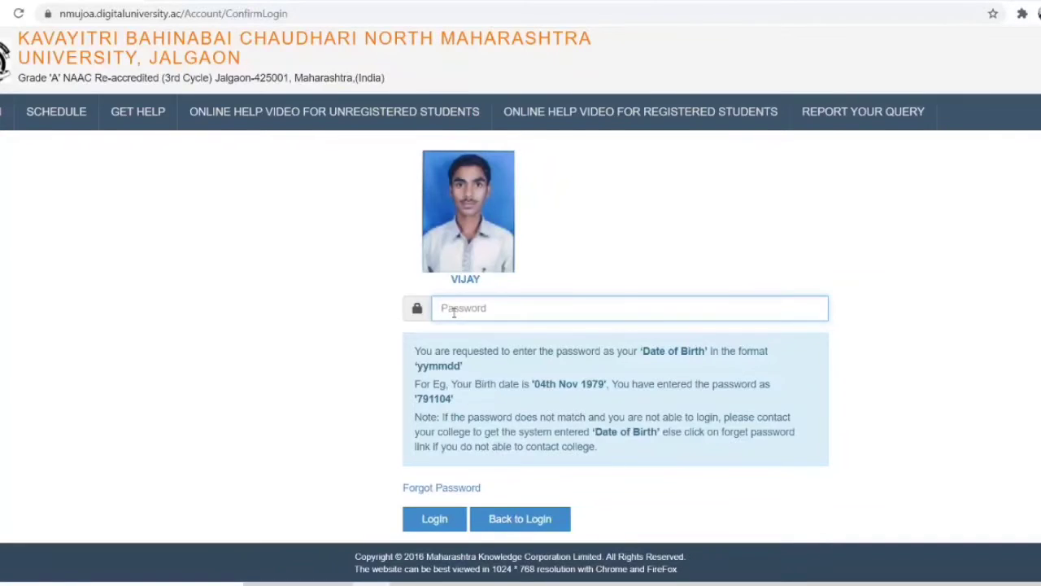
pyautogui.write('••••••')
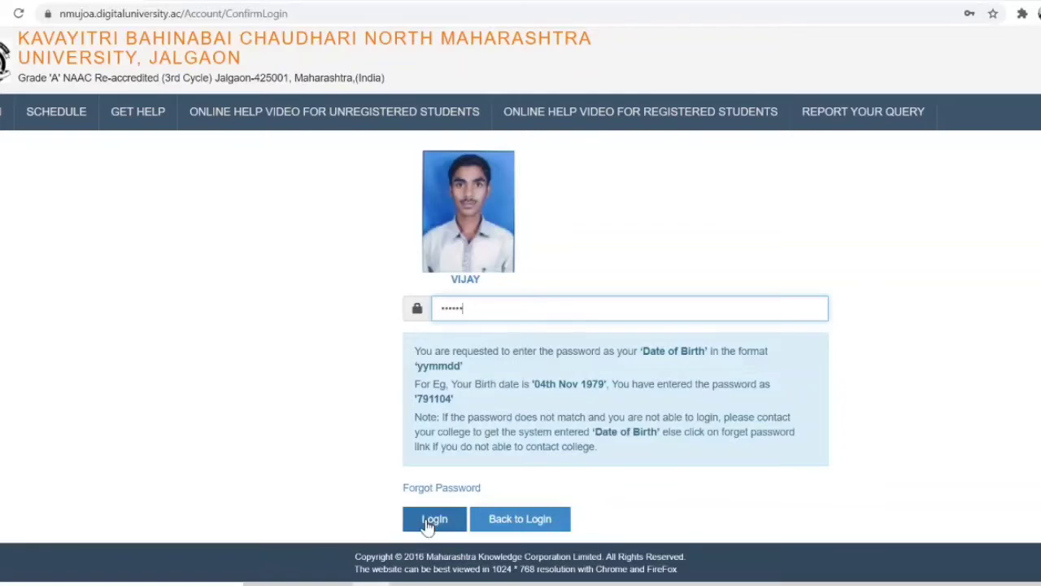
pyautogui.click(431, 521)
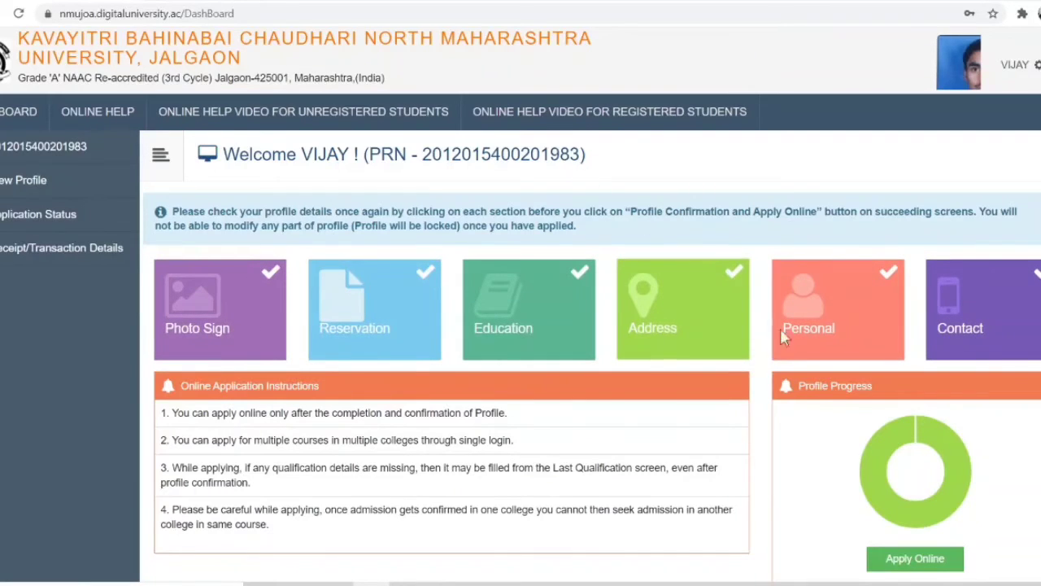
# Open Apply Online and review the previous term results table, all PASS
pyautogui.click(903, 566)
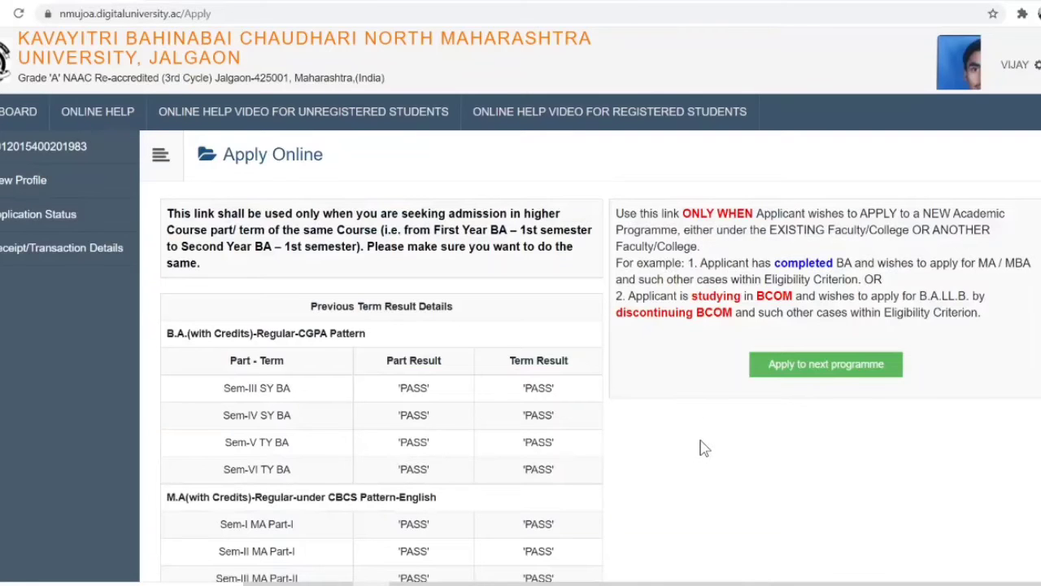
pyautogui.scroll(-3, 705, 448)
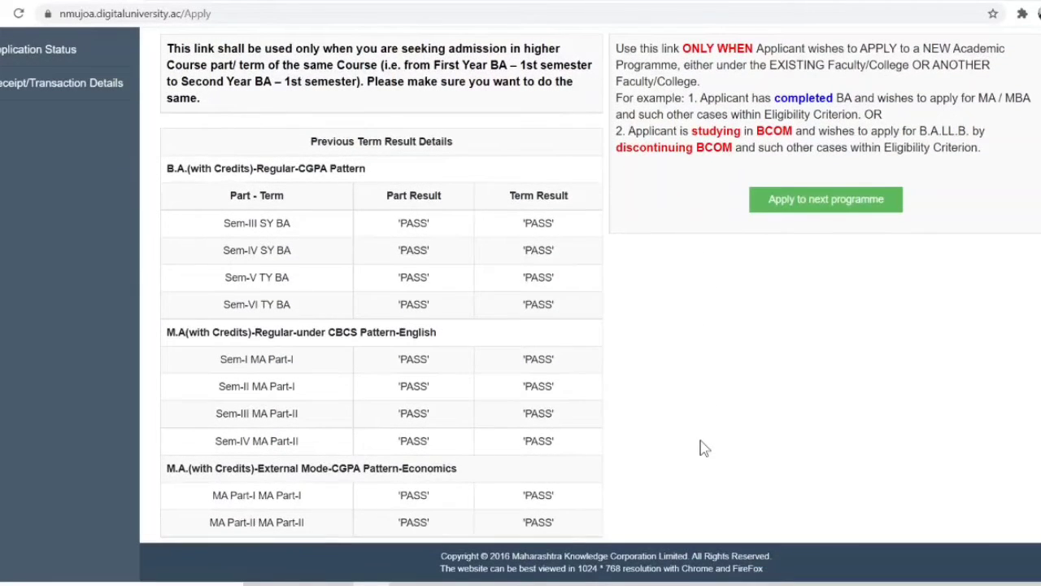
pyautogui.scroll(2, 704, 448)
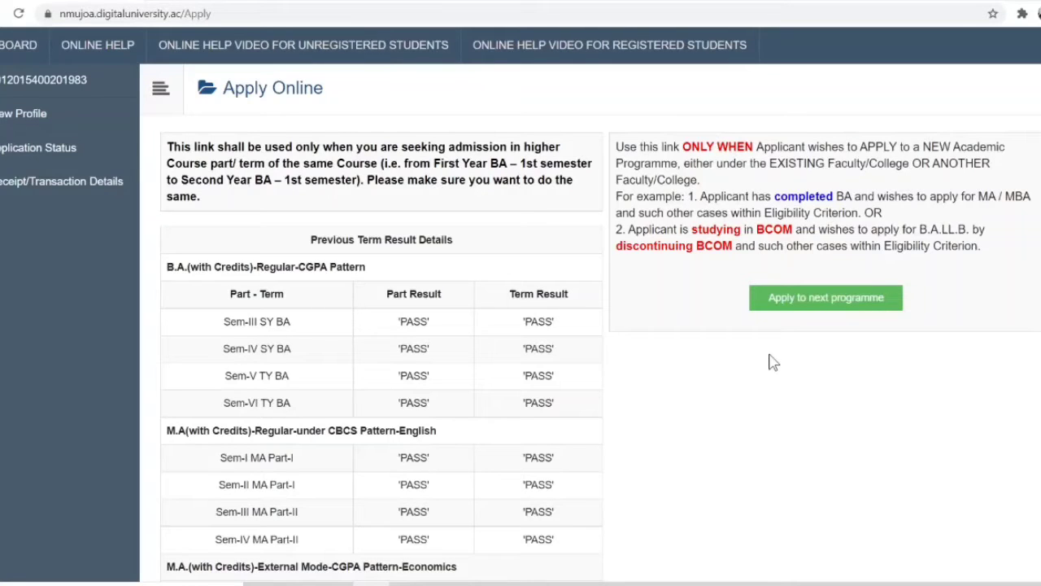
# Search new programmes for 'External mode' and review the M.A. and M.Com Part-I results
pyautogui.click(805, 299)
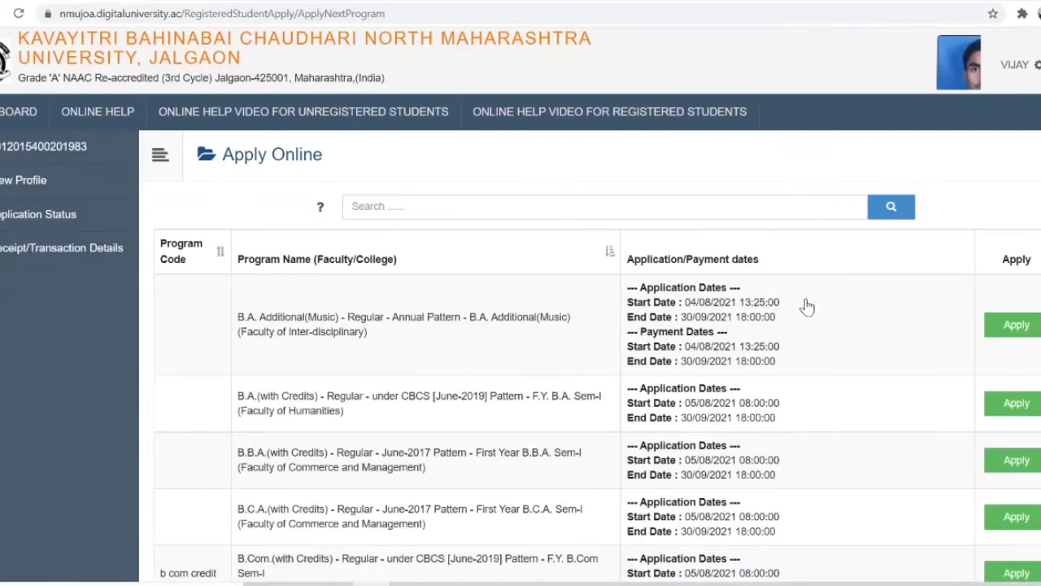
pyautogui.click(403, 207)
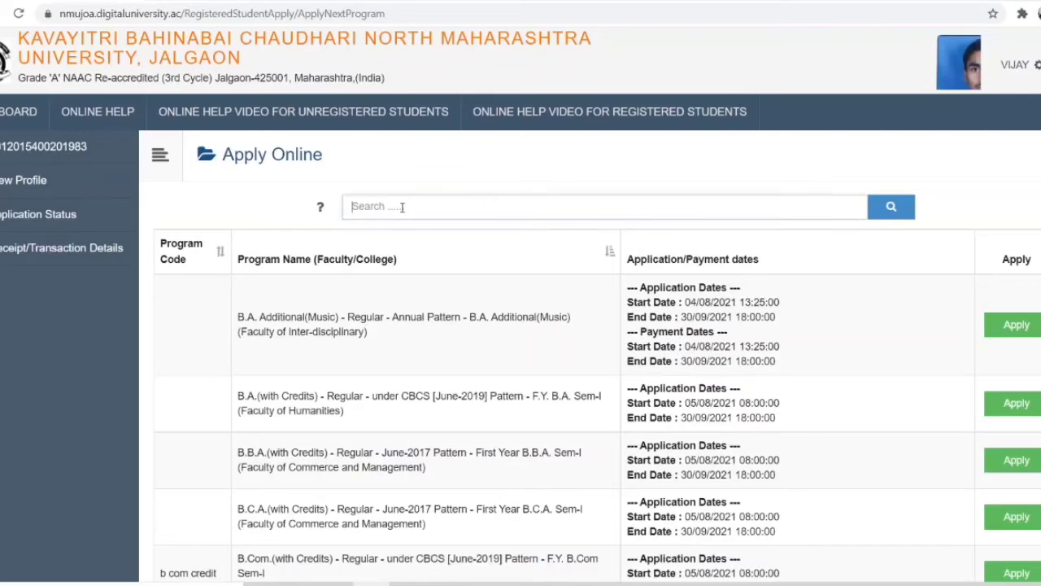
pyautogui.click(325, 230)
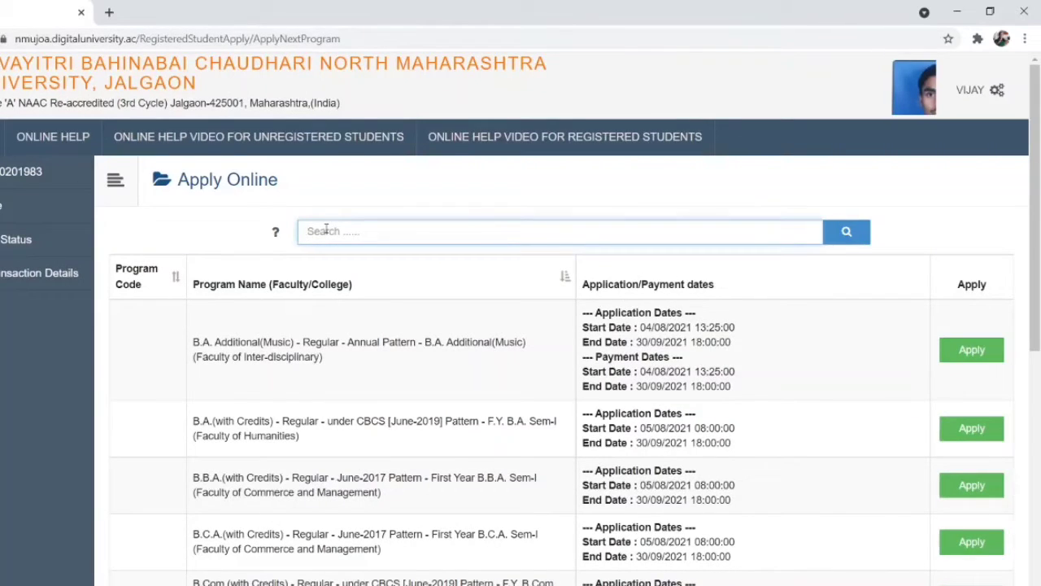
pyautogui.write('Bxter')
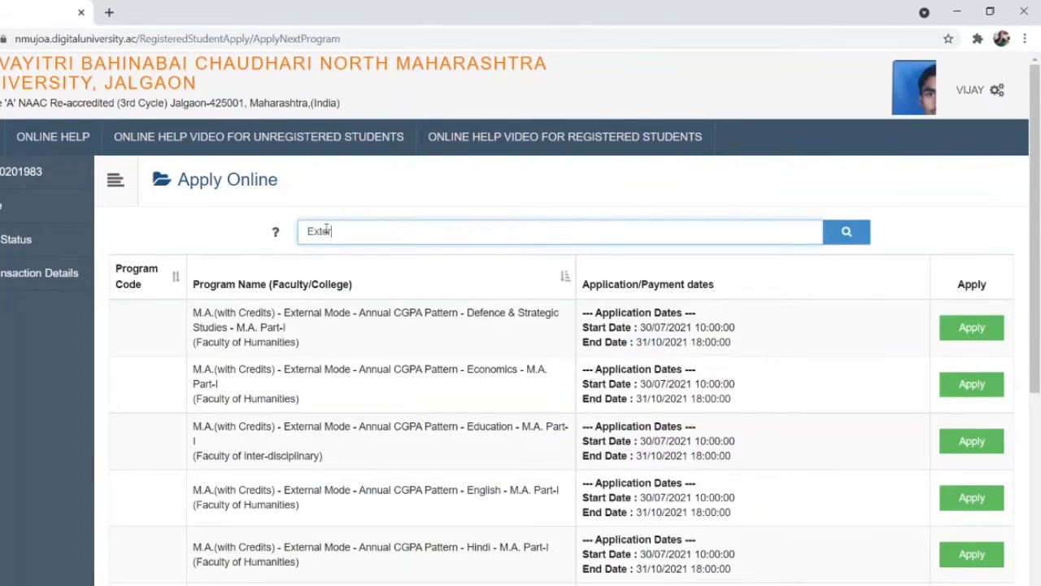
pyautogui.write('nal mode')
pyautogui.click(845, 242)
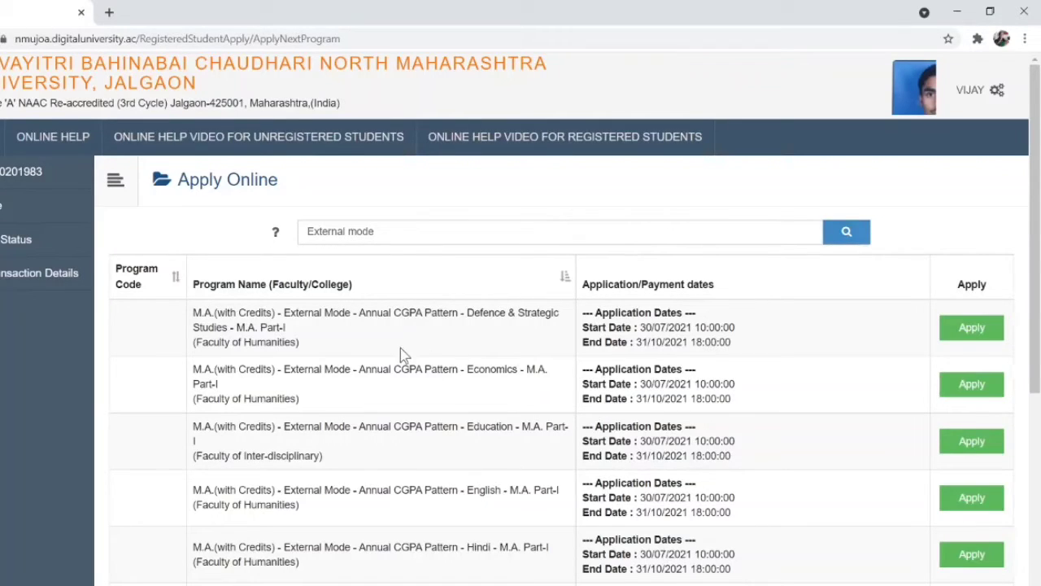
pyautogui.scroll(-3, 299, 330)
pyautogui.scroll(-2, 284, 358)
pyautogui.scroll(4, 253, 431)
pyautogui.scroll(1, 257, 420)
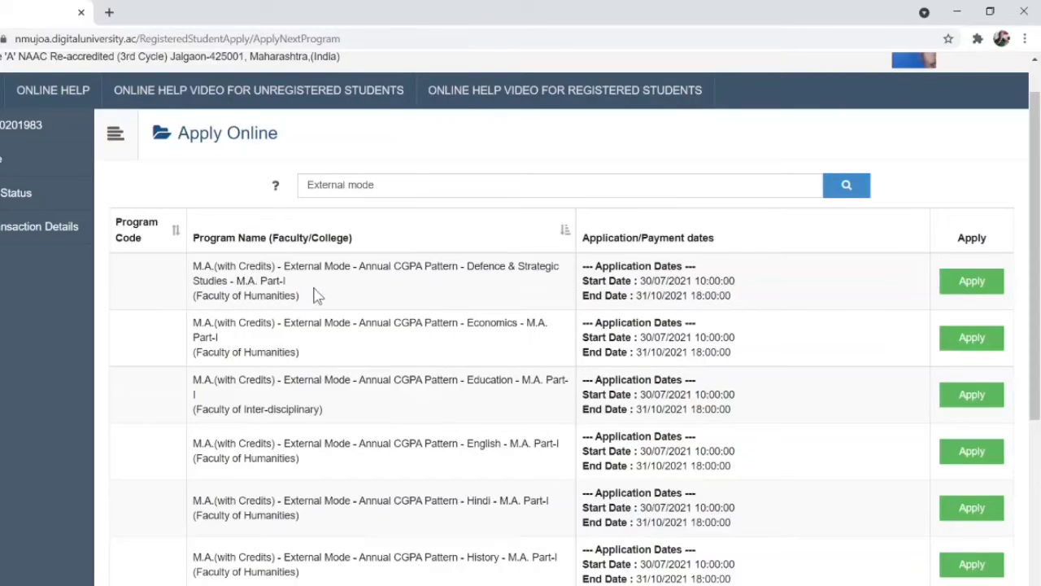
pyautogui.scroll(-1, 325, 344)
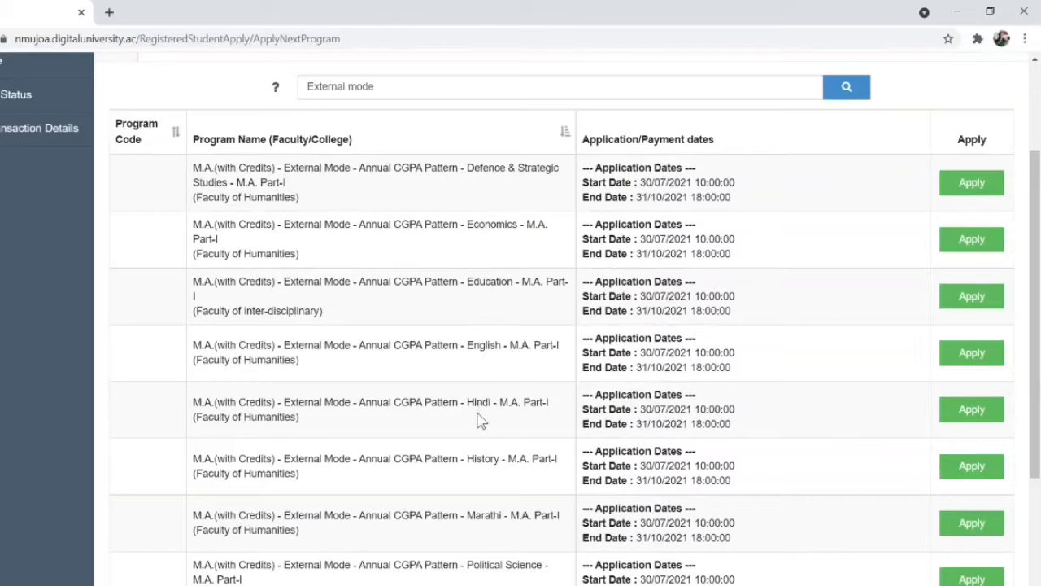
pyautogui.scroll(-2, 483, 545)
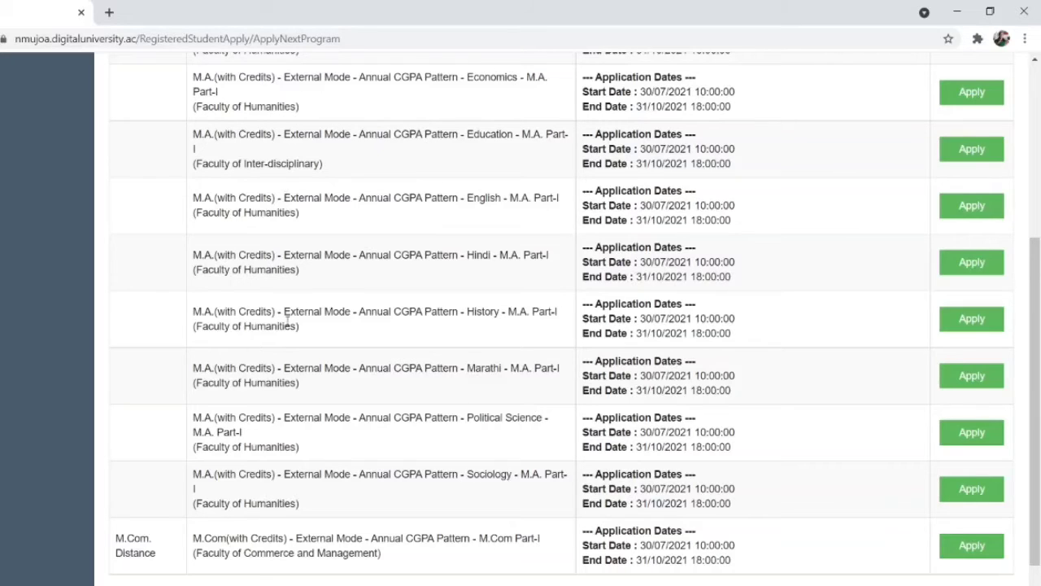
pyautogui.scroll(3, 413, 292)
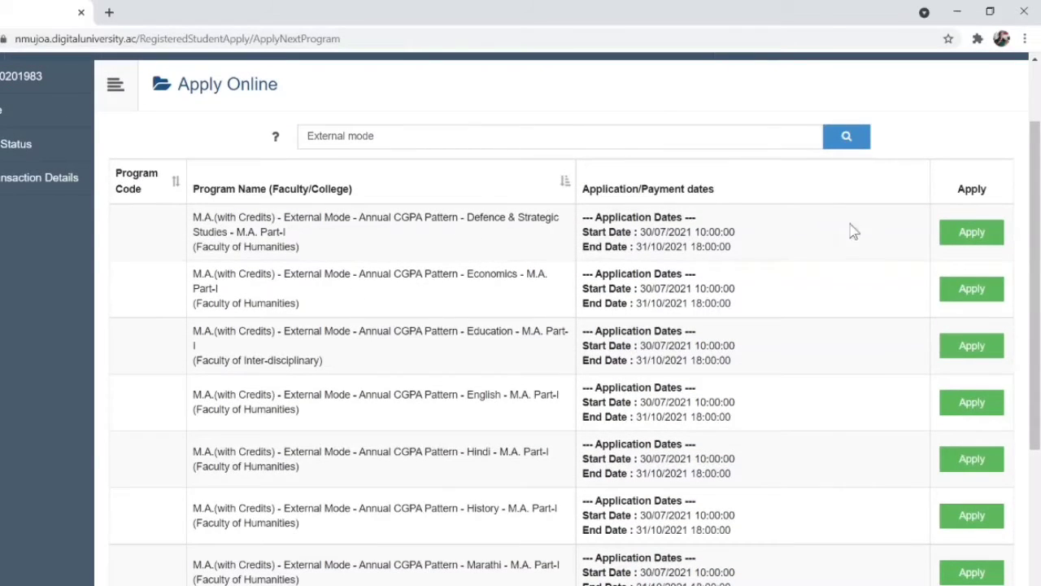
# Apply for the External Mode M.A. Part-I Defence & Strategic Studies programme
pyautogui.click(972, 233)
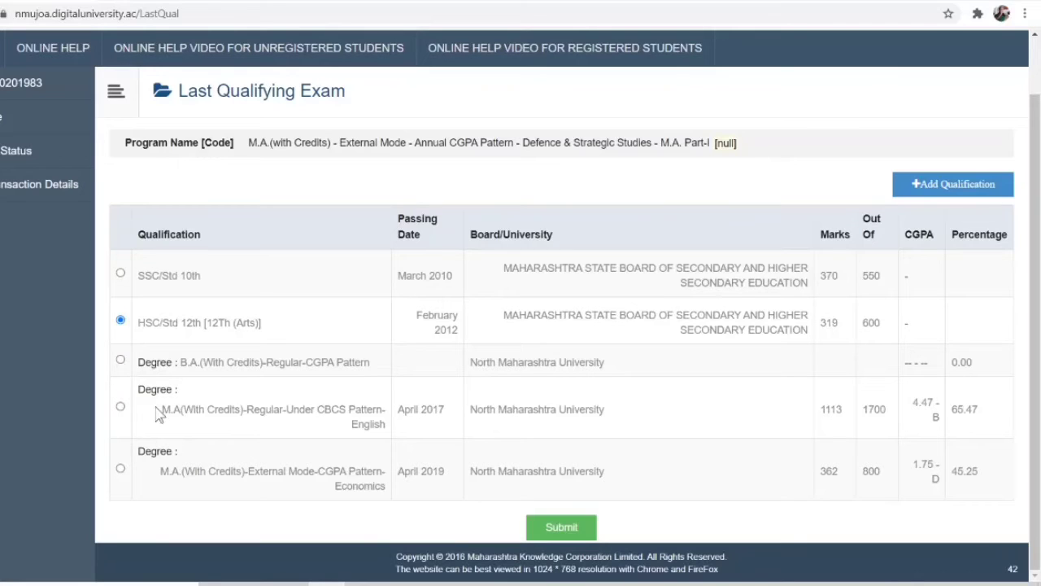
# Choose the B.A. degree as the last qualifying exam and submit it
pyautogui.click(120, 360)
pyautogui.click(558, 537)
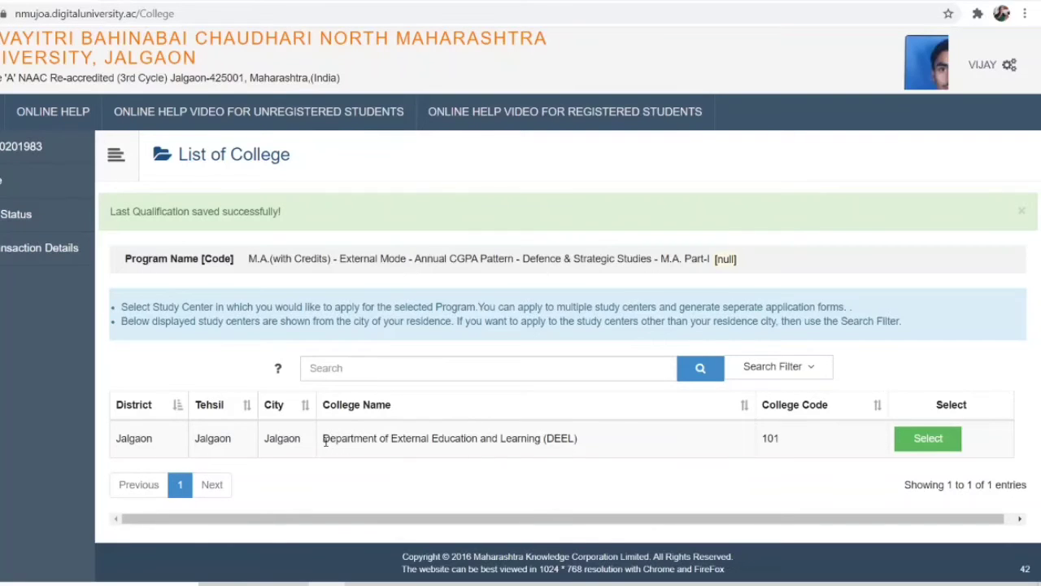
# Select DEEL (code 101) from the List of College as the study centre
pyautogui.moveTo(325, 441); pyautogui.dragTo(633, 464)
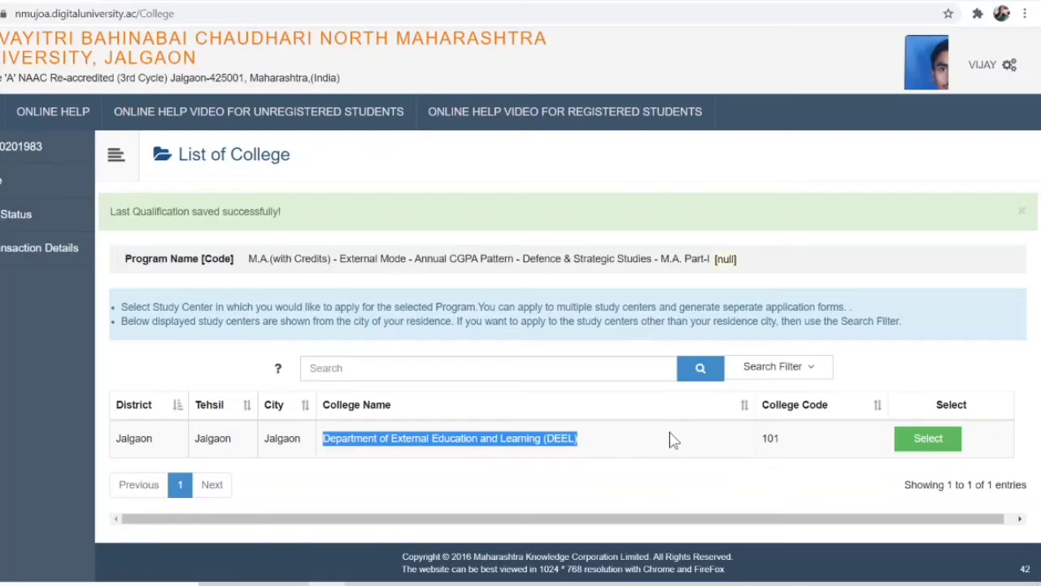
pyautogui.click(641, 457)
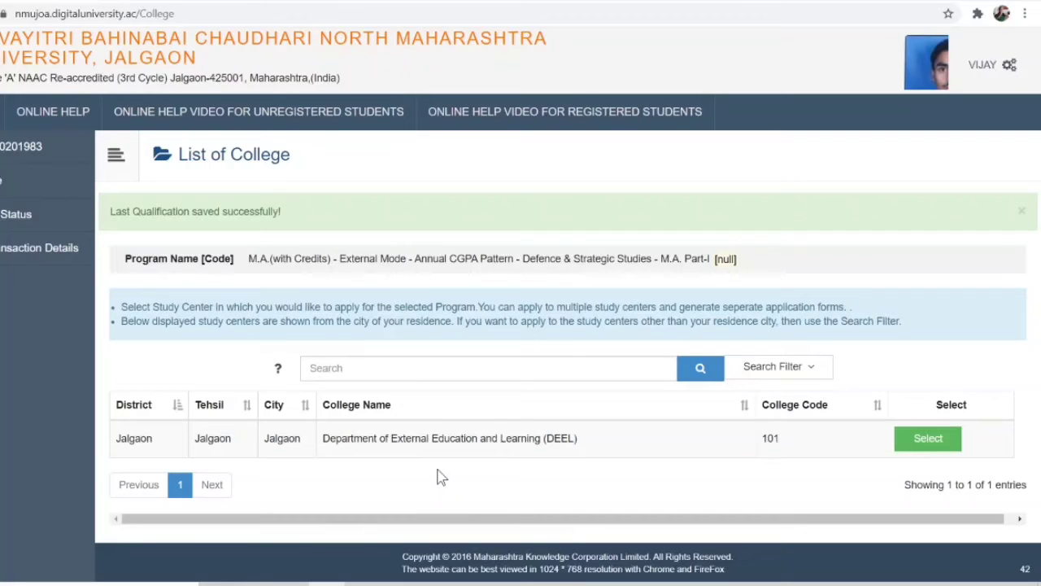
pyautogui.click(921, 447)
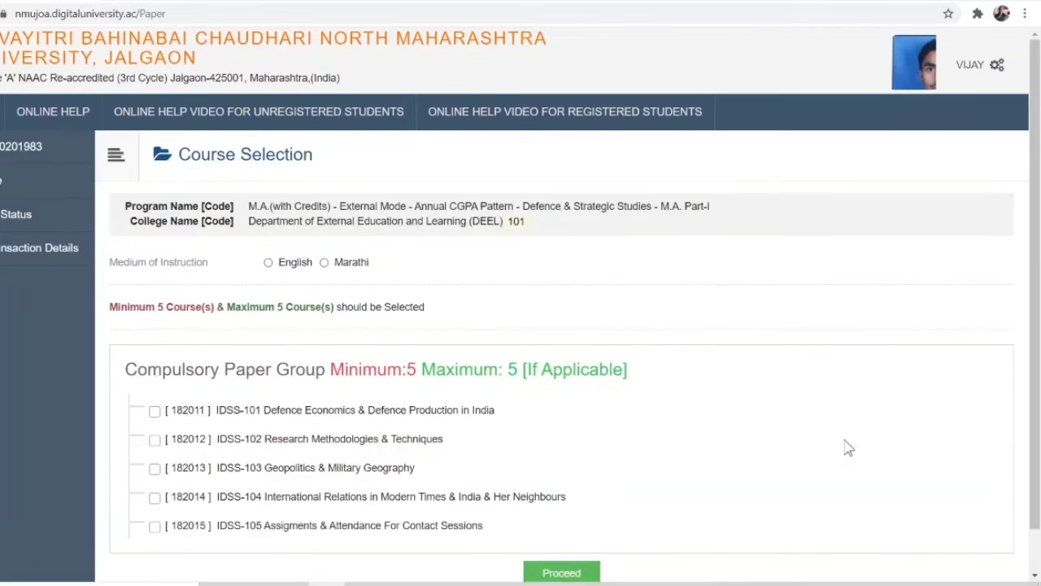
# Choose Marathi medium, tick all five compulsory IDSS papers, and save the courses
pyautogui.scroll(-1, 852, 447)
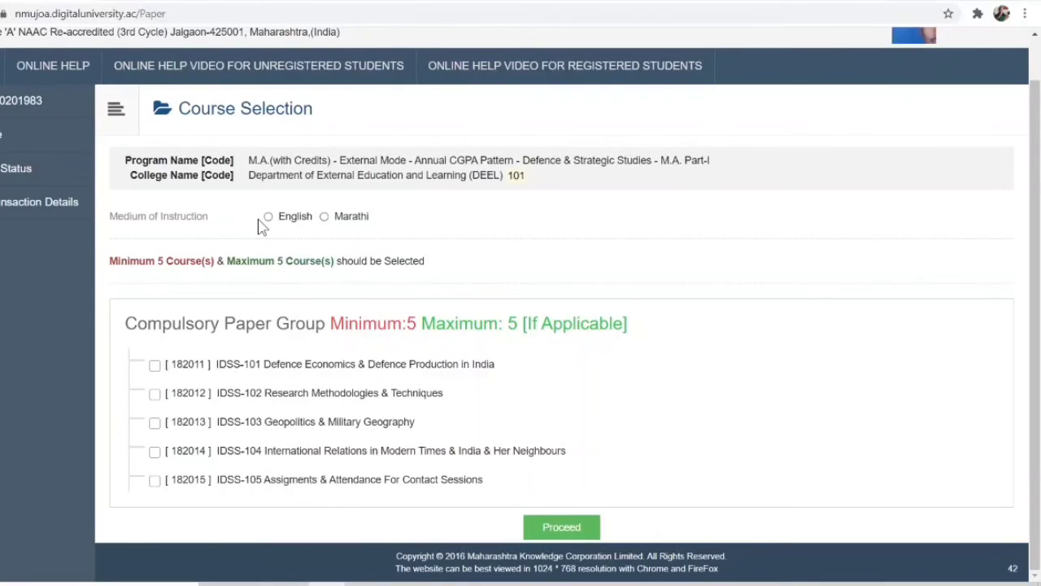
pyautogui.click(324, 216)
pyautogui.click(155, 366)
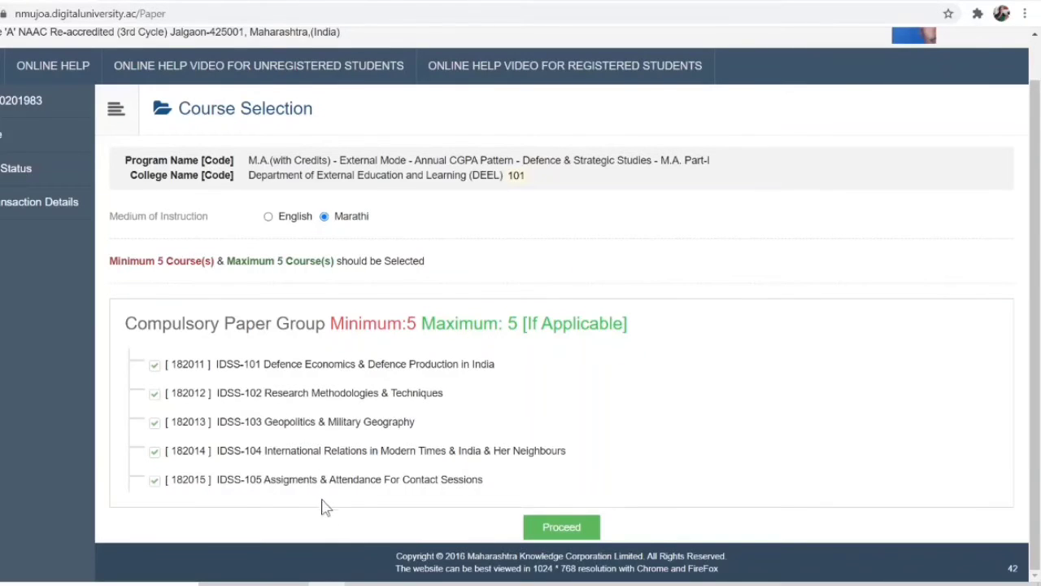
pyautogui.click(560, 529)
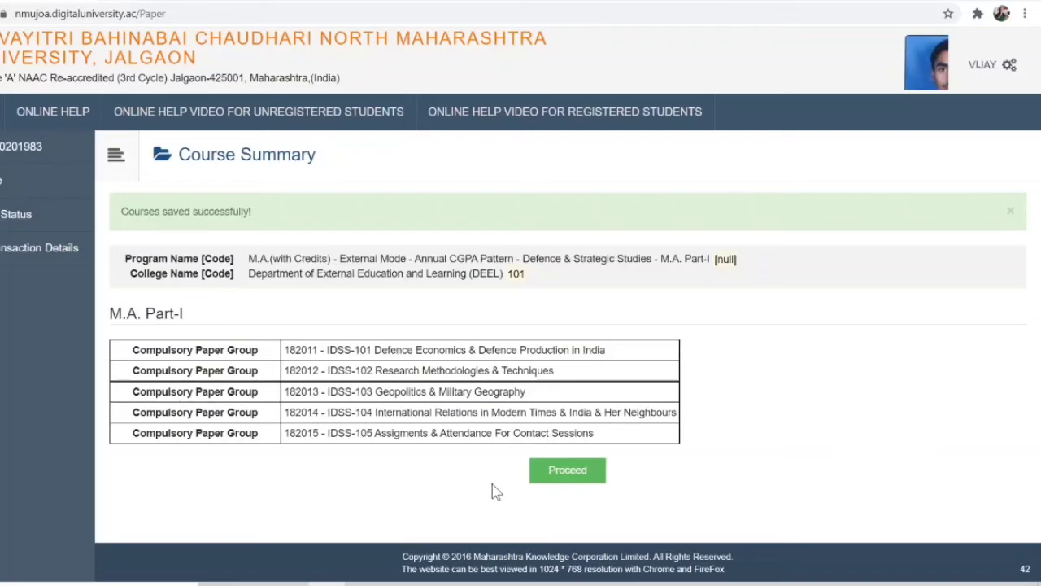
# Proceed from the Course Summary to the Documents/Certificates page
pyautogui.click(567, 477)
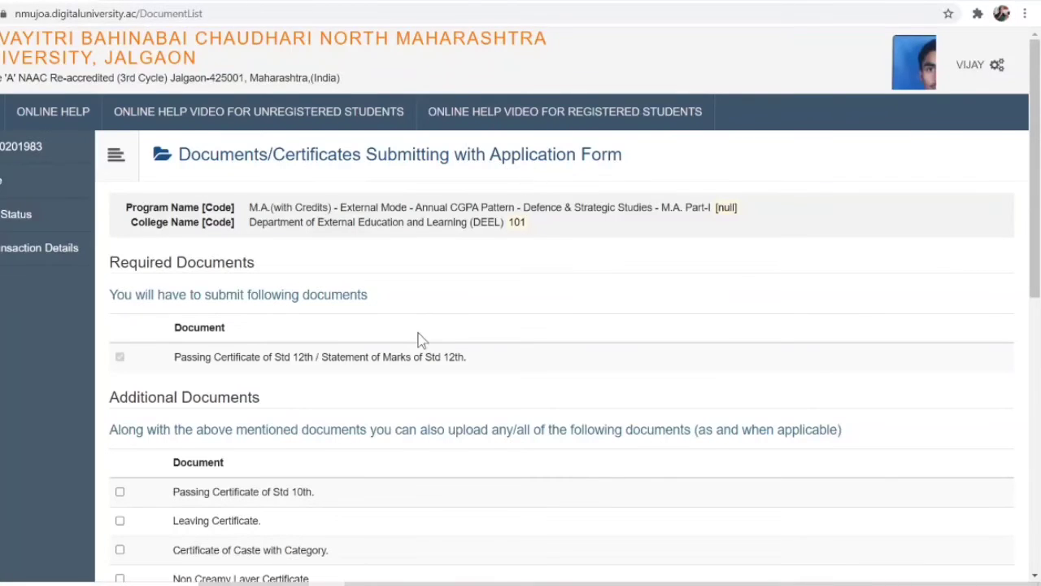
# Tick the Leaving Certificate in the Additional Documents list
pyautogui.scroll(-1, 317, 405)
pyautogui.scroll(-5, 317, 404)
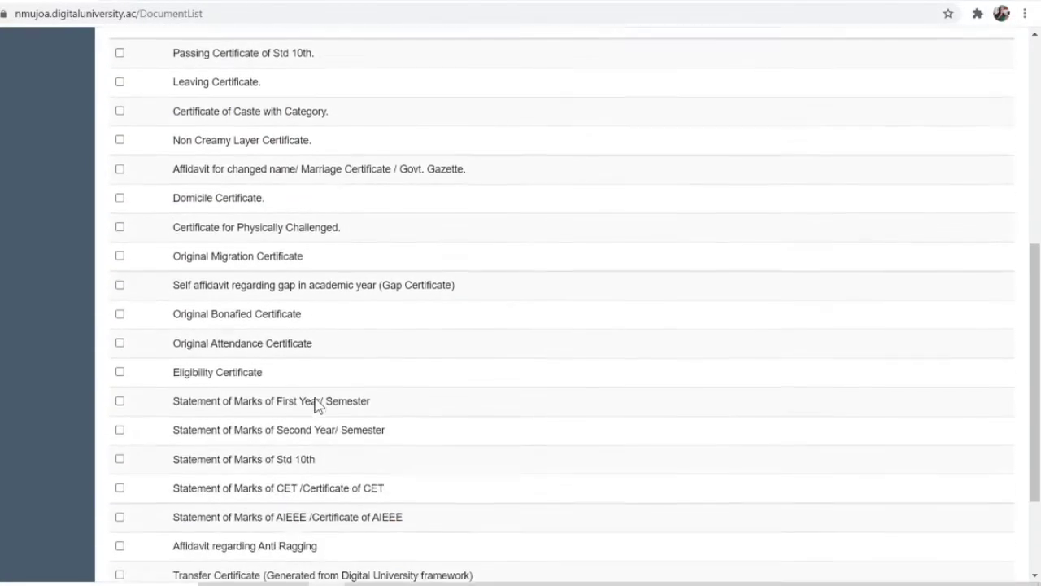
pyautogui.scroll(-2, 315, 397)
pyautogui.scroll(4, 179, 436)
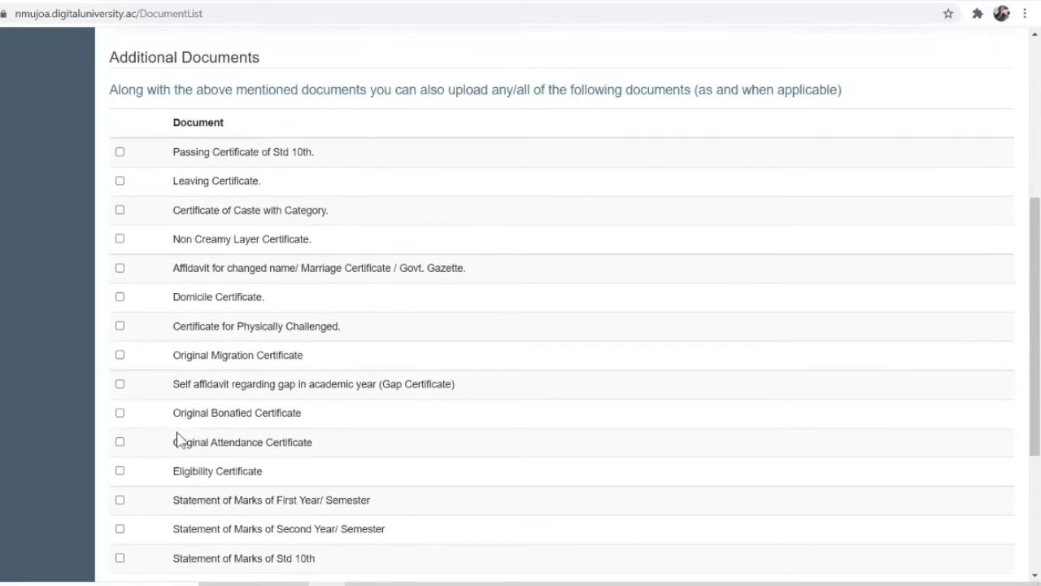
pyautogui.scroll(2, 165, 431)
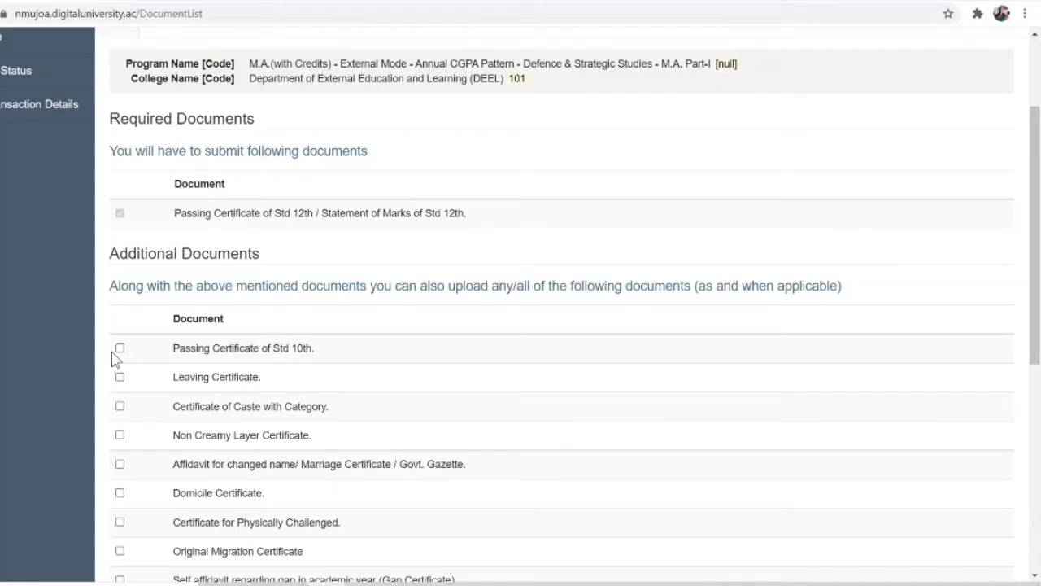
pyautogui.click(119, 378)
# Review the remaining additional documents and submit the document list
pyautogui.scroll(-1, 149, 425)
pyautogui.scroll(-1, 149, 424)
pyautogui.scroll(-2, 149, 425)
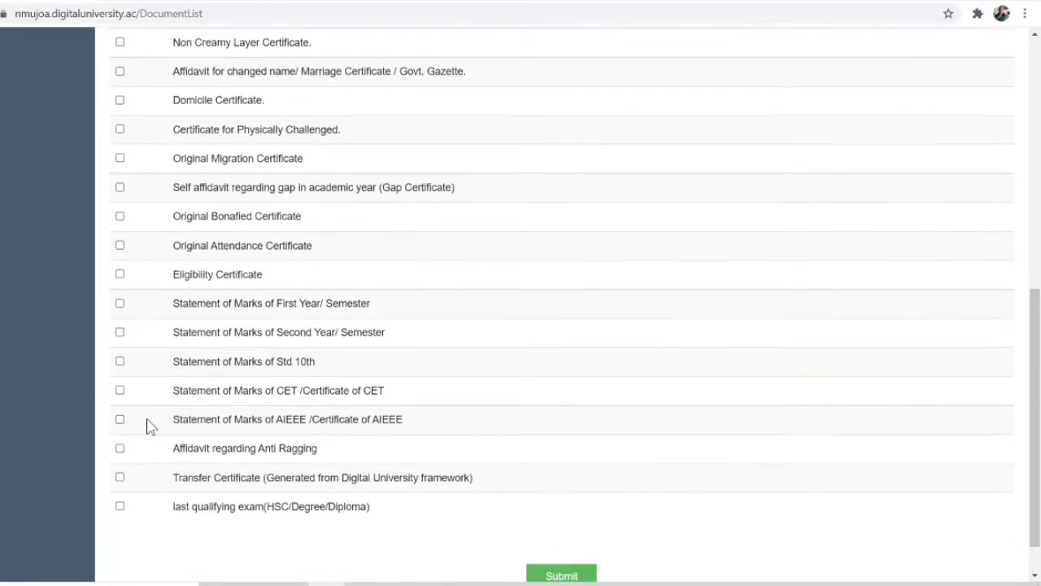
pyautogui.scroll(-1, 149, 424)
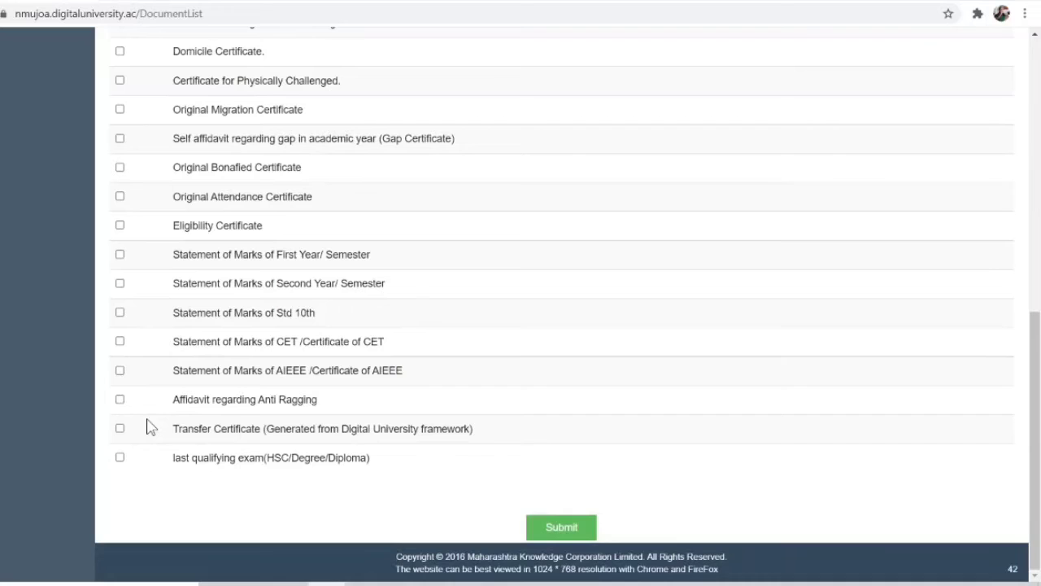
pyautogui.scroll(1, 149, 424)
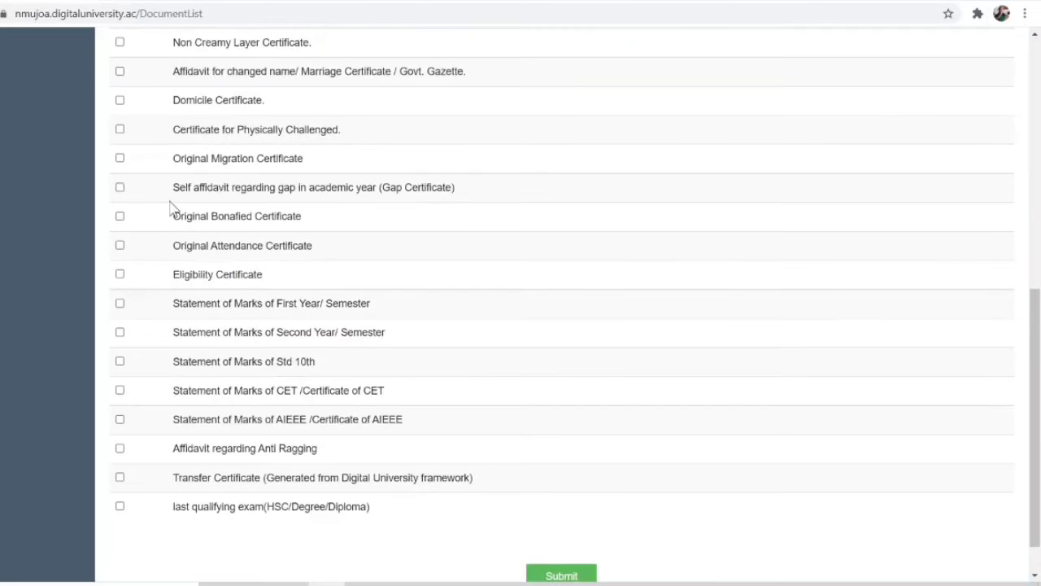
pyautogui.scroll(1, 170, 209)
pyautogui.scroll(1, 171, 210)
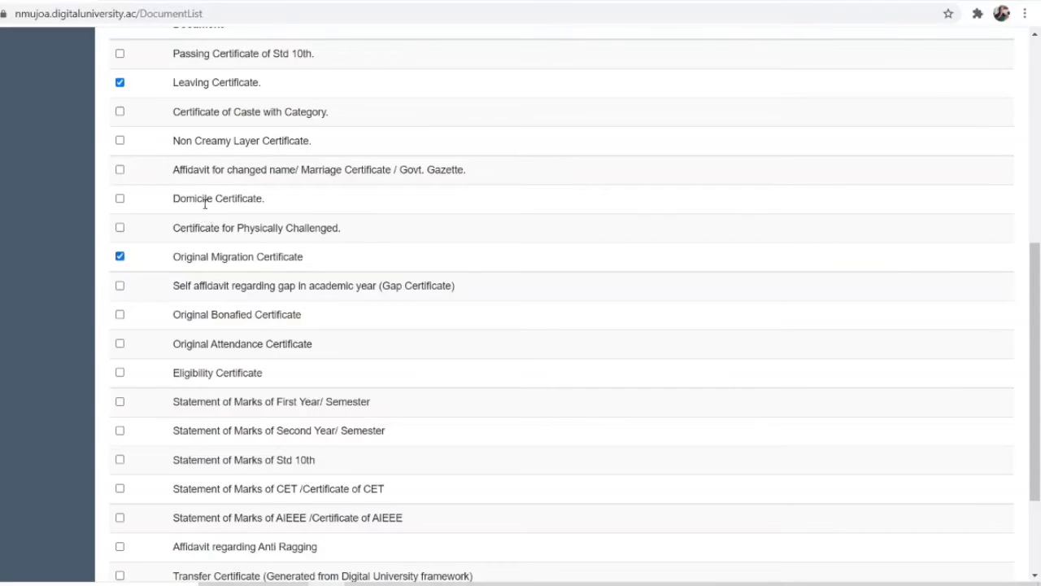
pyautogui.scroll(-2, 162, 360)
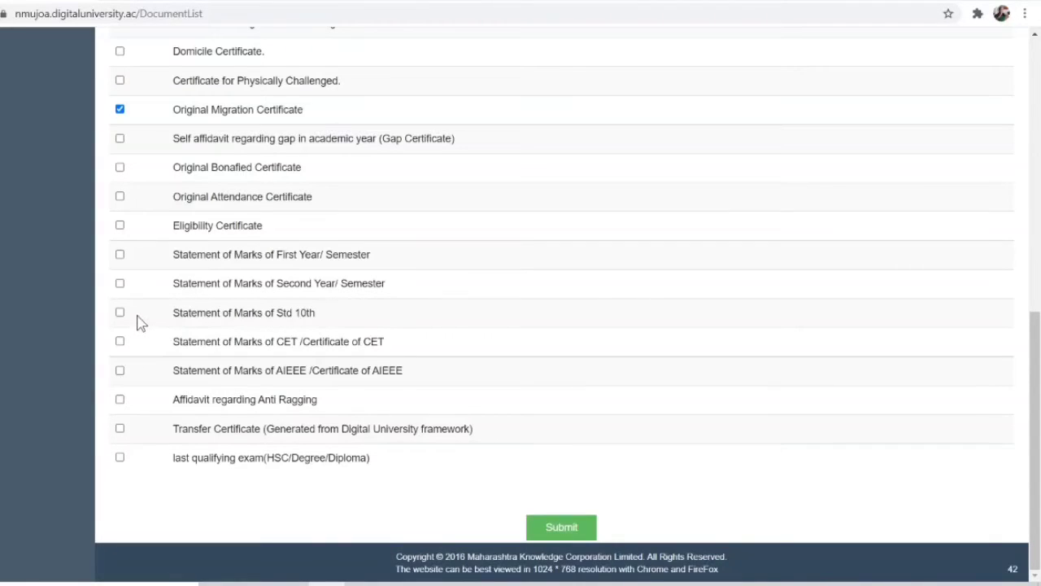
pyautogui.click(561, 527)
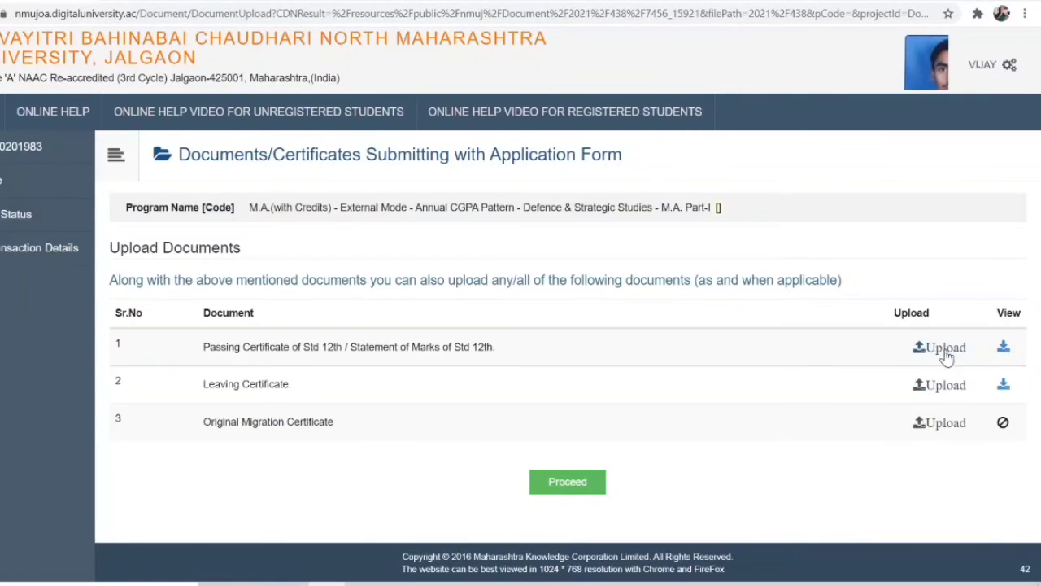
# Upload the WhatsApp image from Downloads as the Original Migration Certificate
pyautogui.click(935, 432)
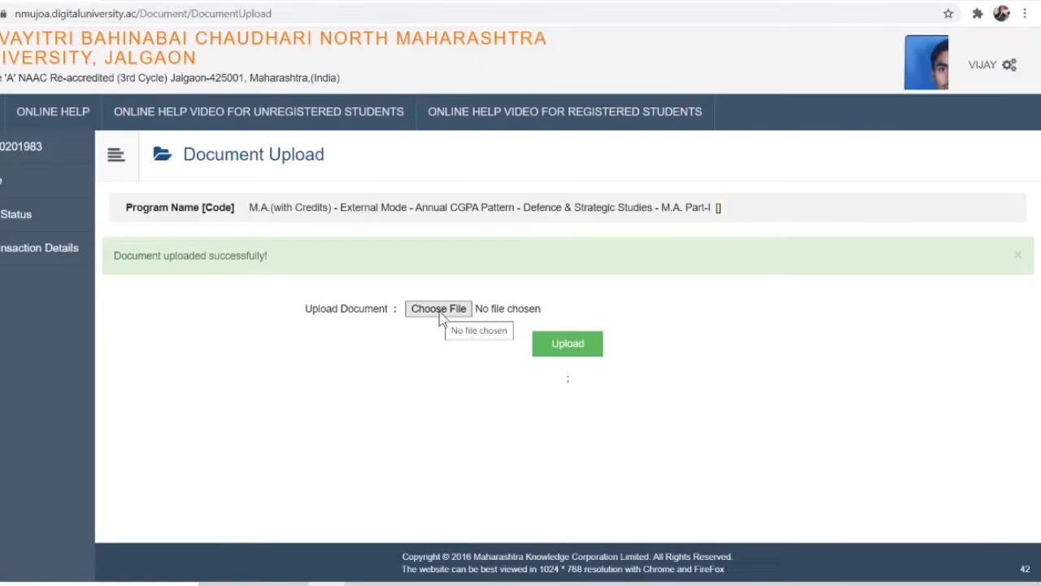
pyautogui.click(439, 314)
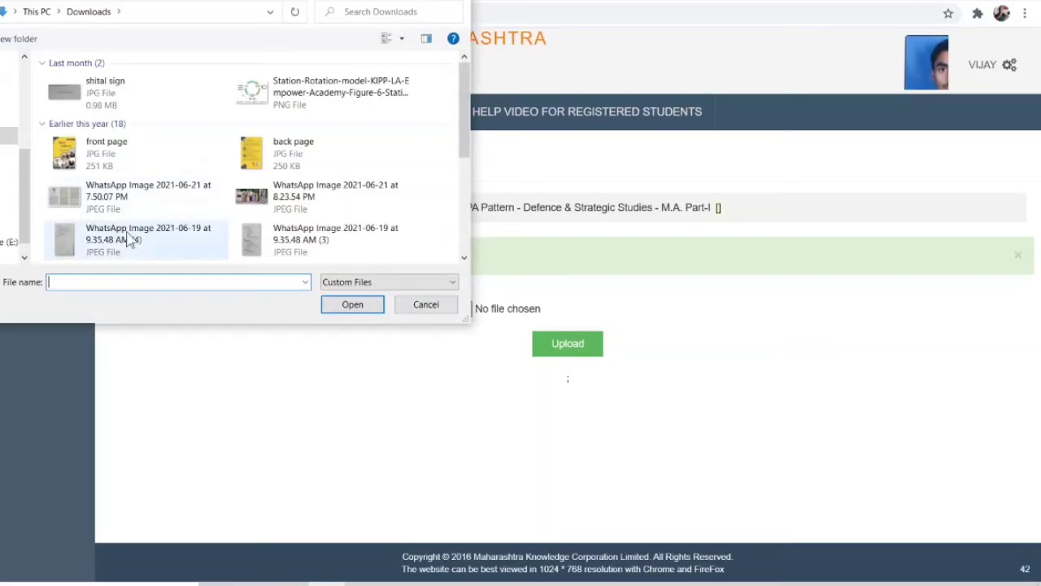
pyautogui.click(248, 252)
pyautogui.click(356, 306)
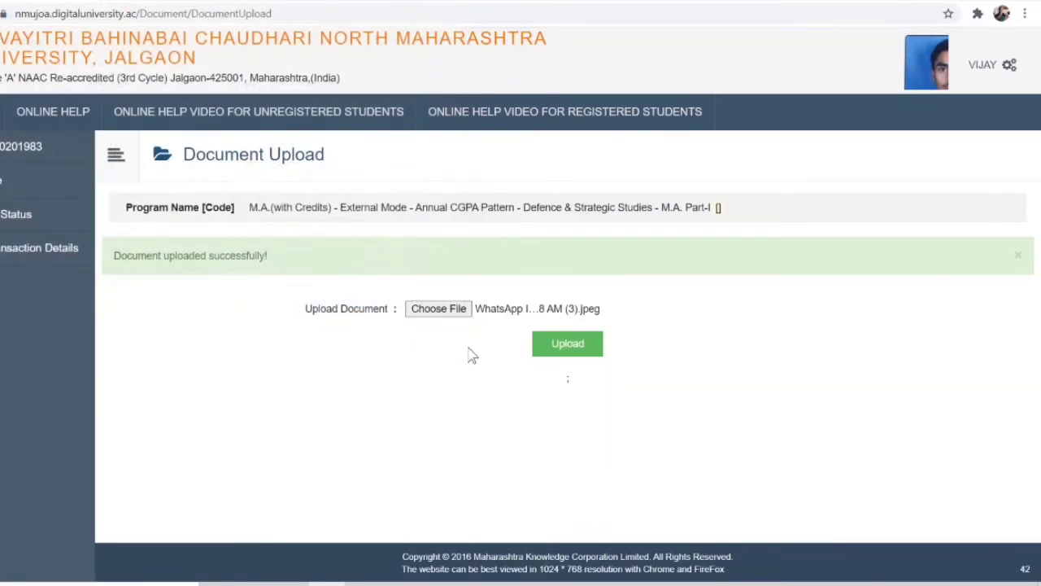
pyautogui.click(570, 345)
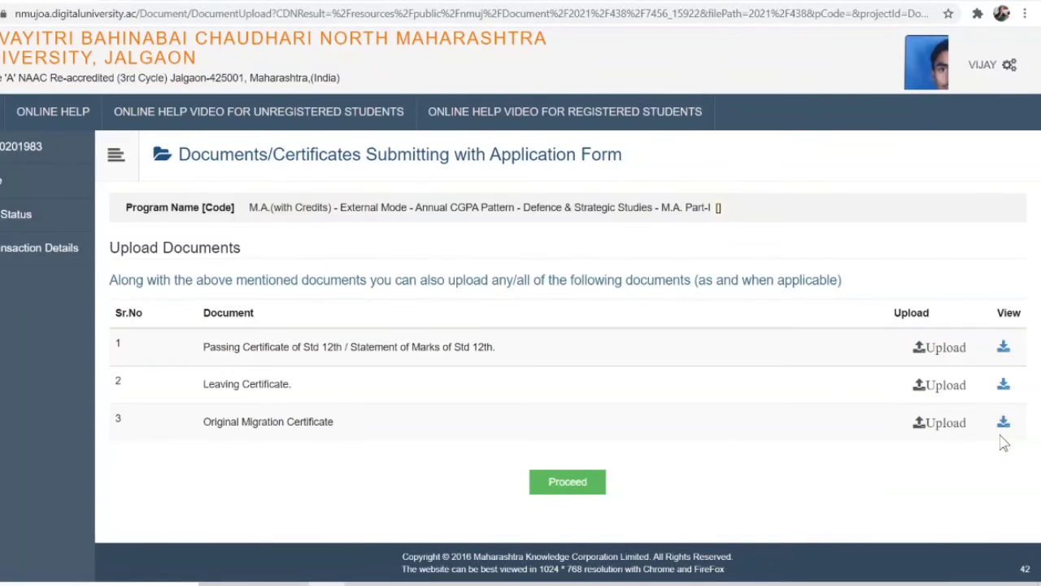
pyautogui.click(569, 488)
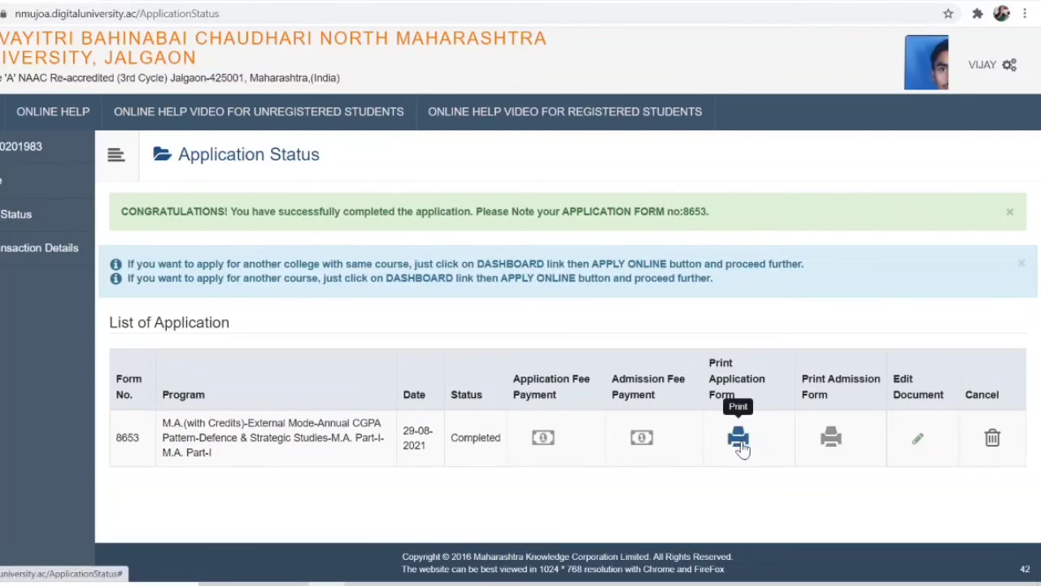
pyautogui.click(739, 439)
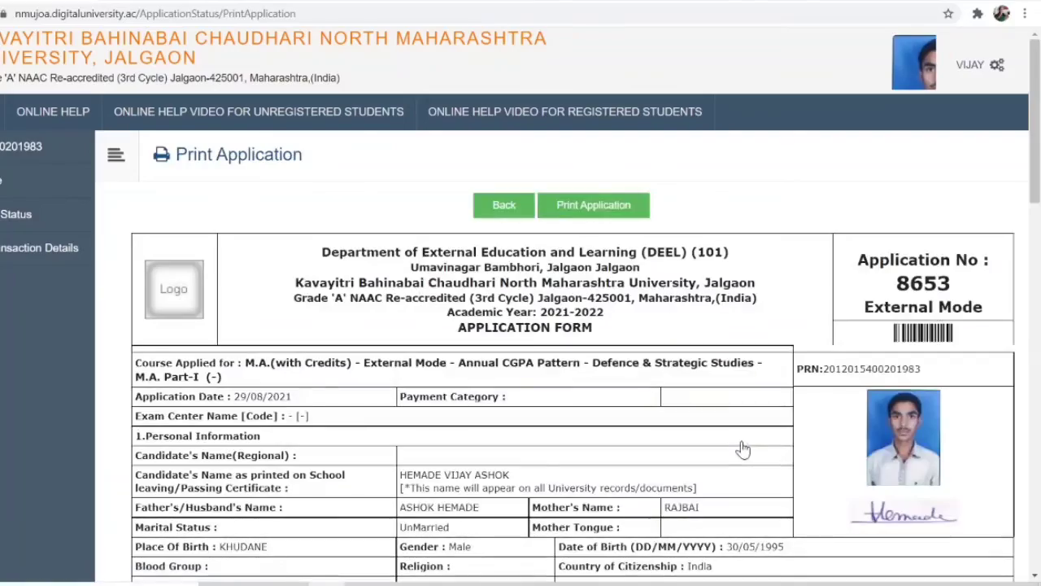
pyautogui.scroll(-6, 537, 333)
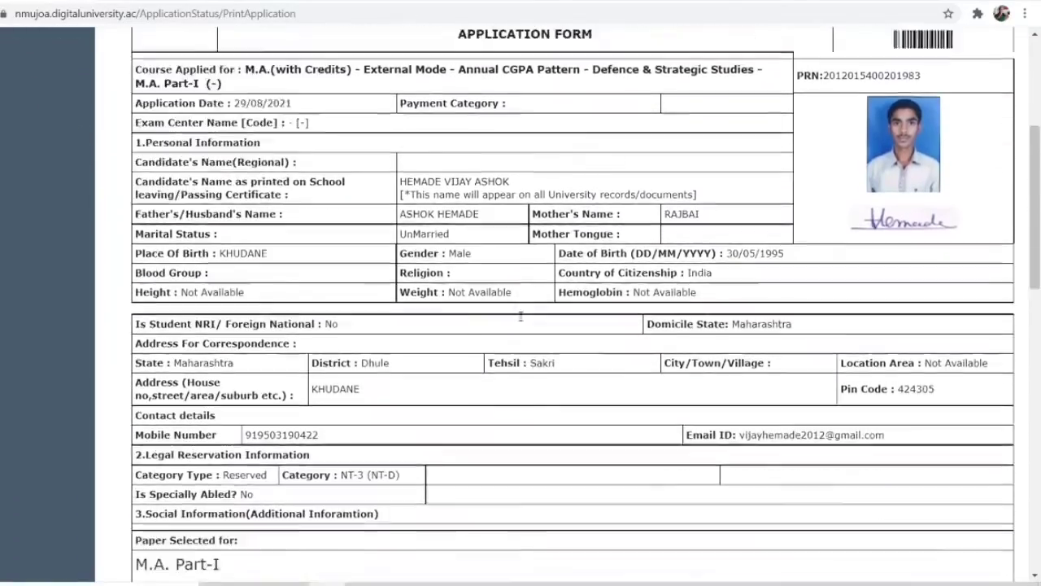
pyautogui.scroll(-10, 520, 316)
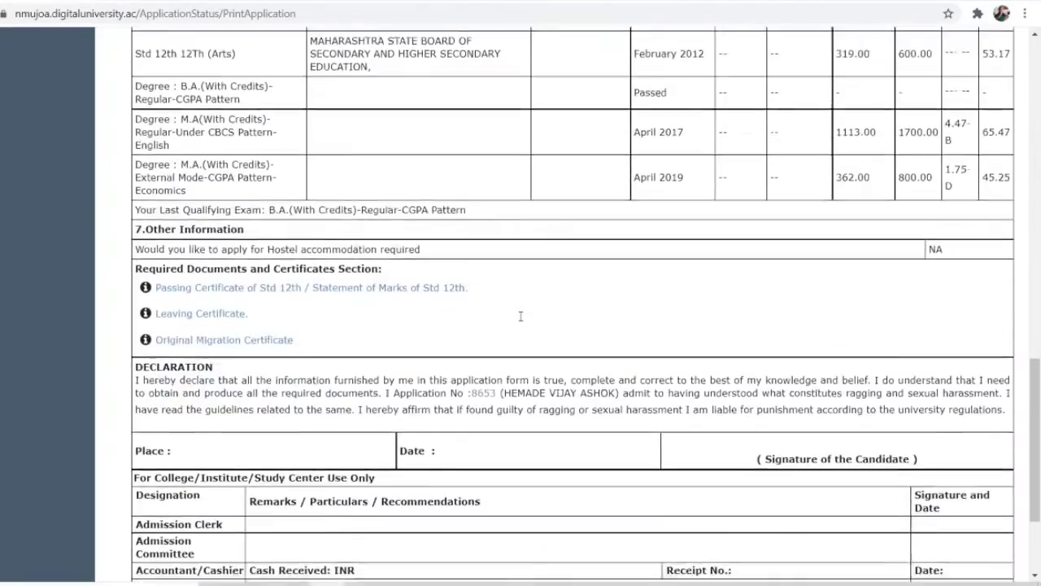
pyautogui.scroll(3, 520, 316)
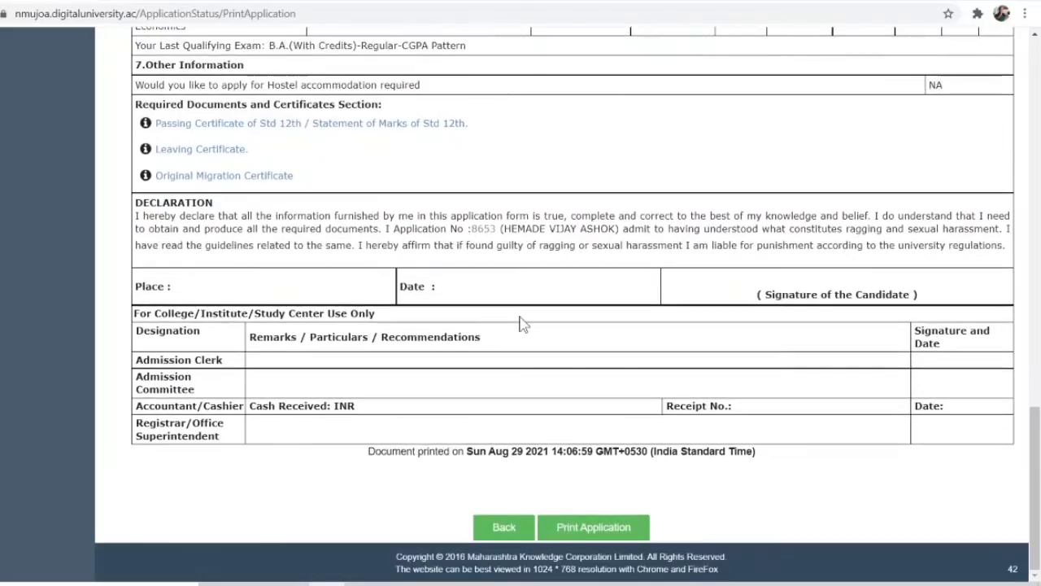
pyautogui.scroll(12, 521, 323)
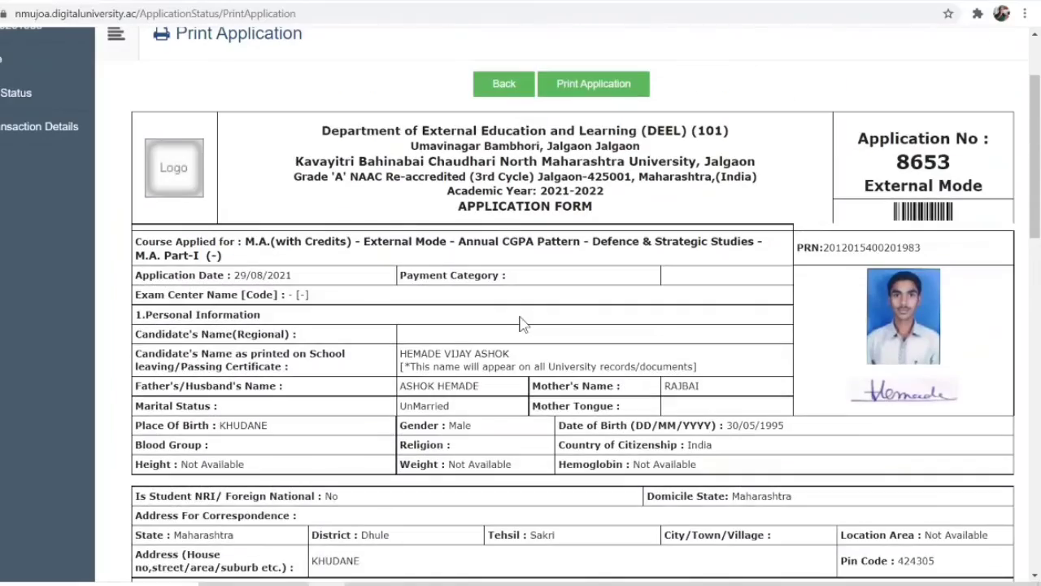